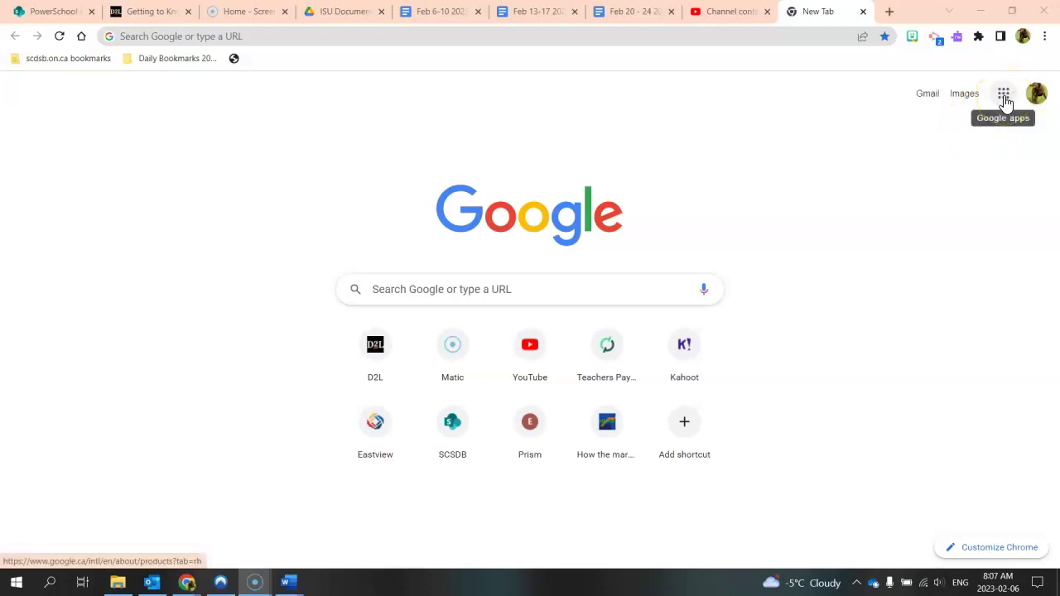
Open Google Sites from the list of Google apps
{"action": "left_click", "coordinate": [1004, 96]}
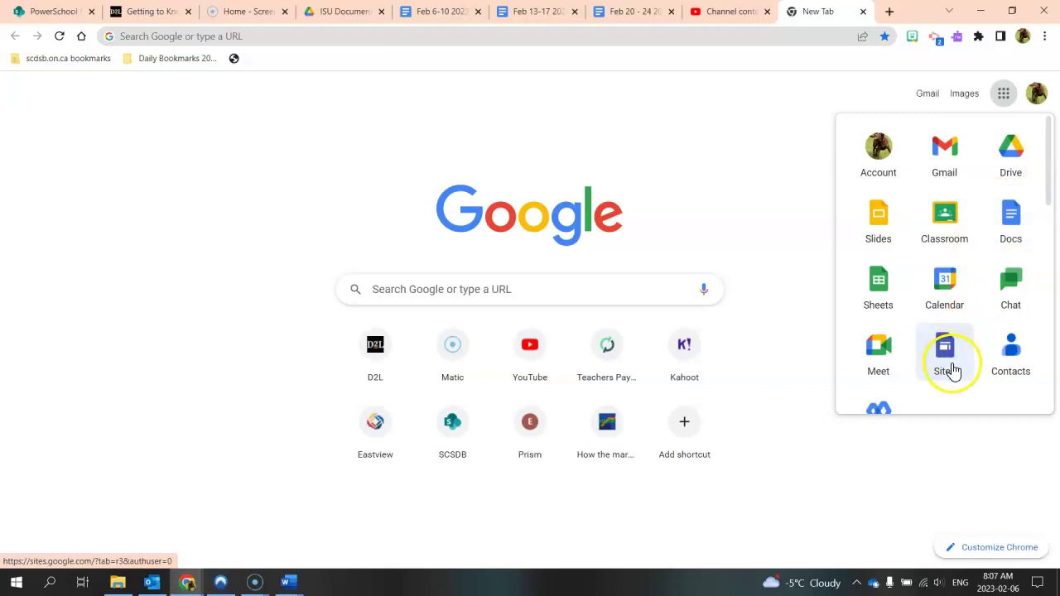
{"action": "scroll", "coordinate": [953, 371], "scroll_direction": "down", "scroll_amount": 10}
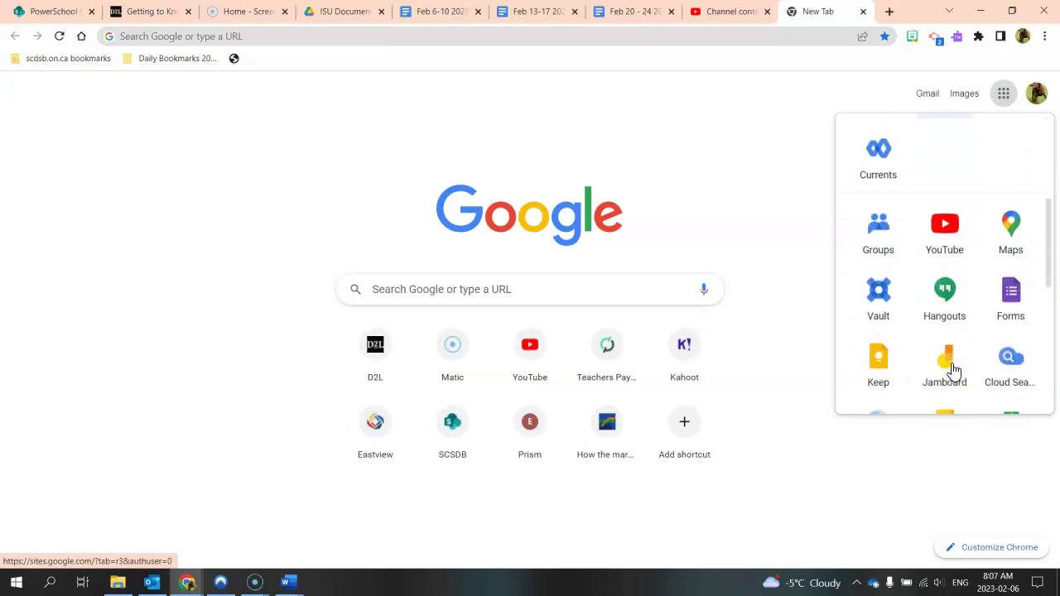
{"action": "scroll", "coordinate": [953, 371], "scroll_direction": "up", "scroll_amount": 10}
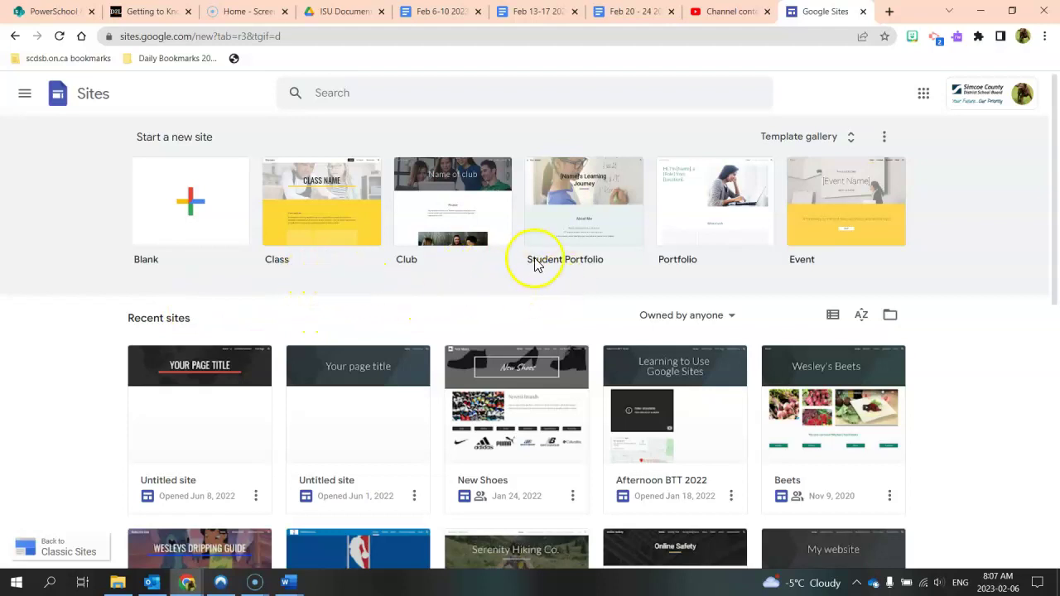
Look through the recent sites and create a new blank site
{"action": "scroll", "coordinate": [819, 310], "scroll_direction": "down", "scroll_amount": 4}
{"action": "scroll", "coordinate": [820, 312], "scroll_direction": "down", "scroll_amount": 3}
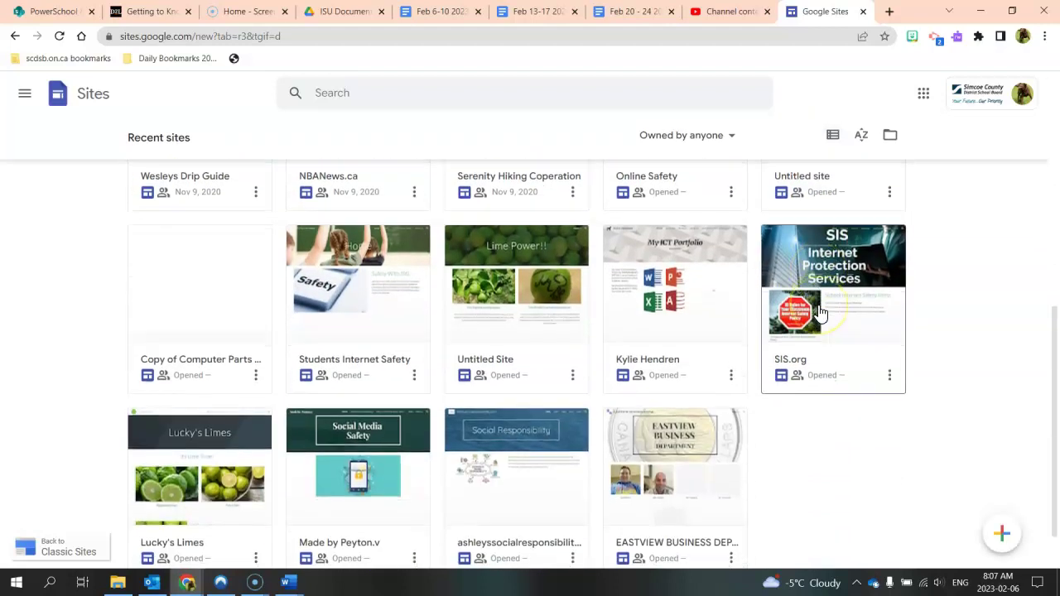
{"action": "scroll", "coordinate": [820, 313], "scroll_direction": "up", "scroll_amount": 4}
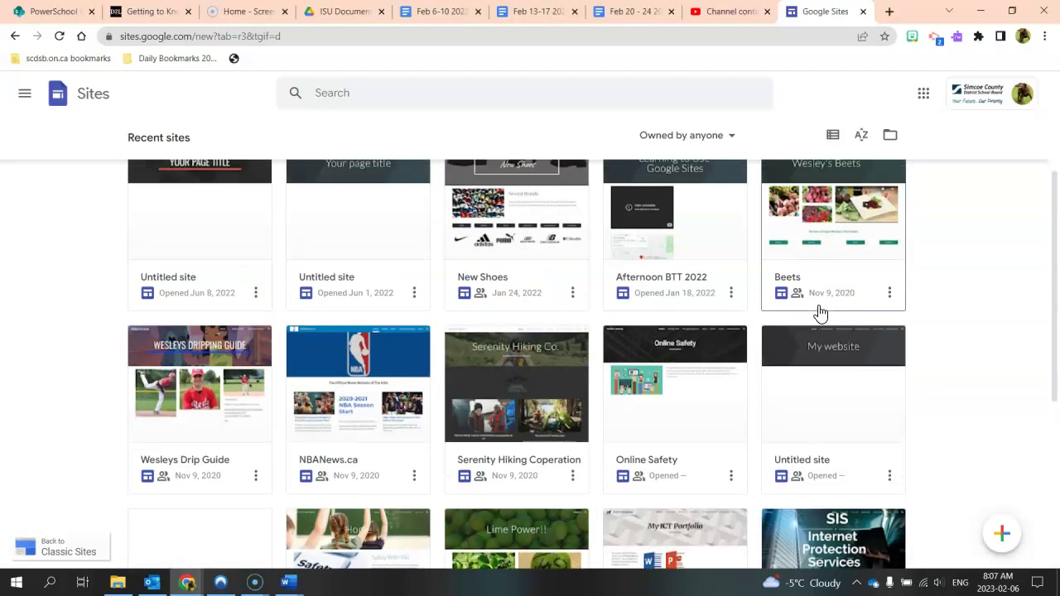
{"action": "scroll", "coordinate": [821, 311], "scroll_direction": "up", "scroll_amount": 3}
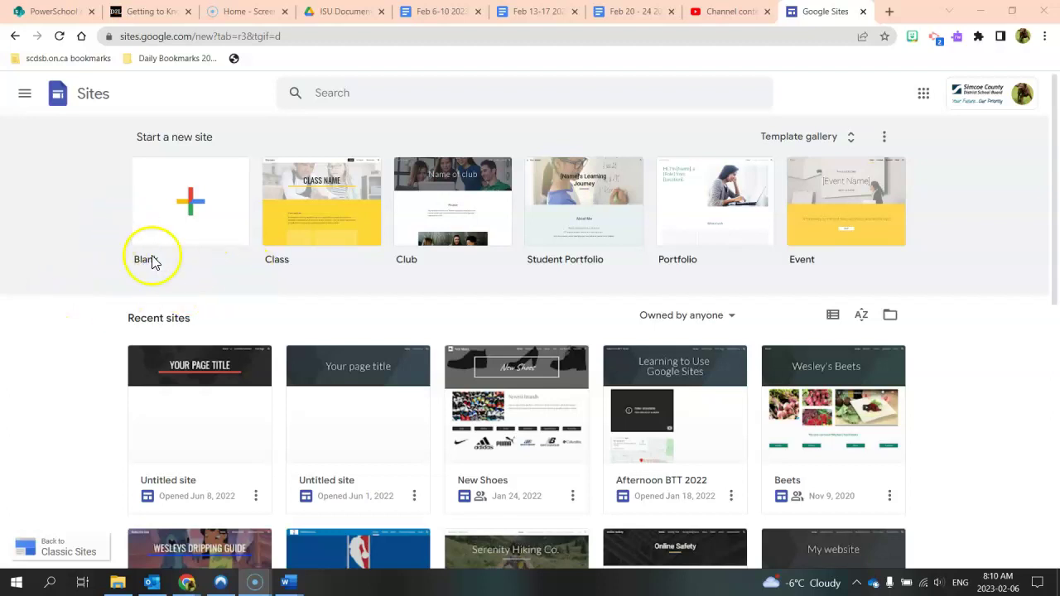
{"action": "left_click", "coordinate": [190, 199]}
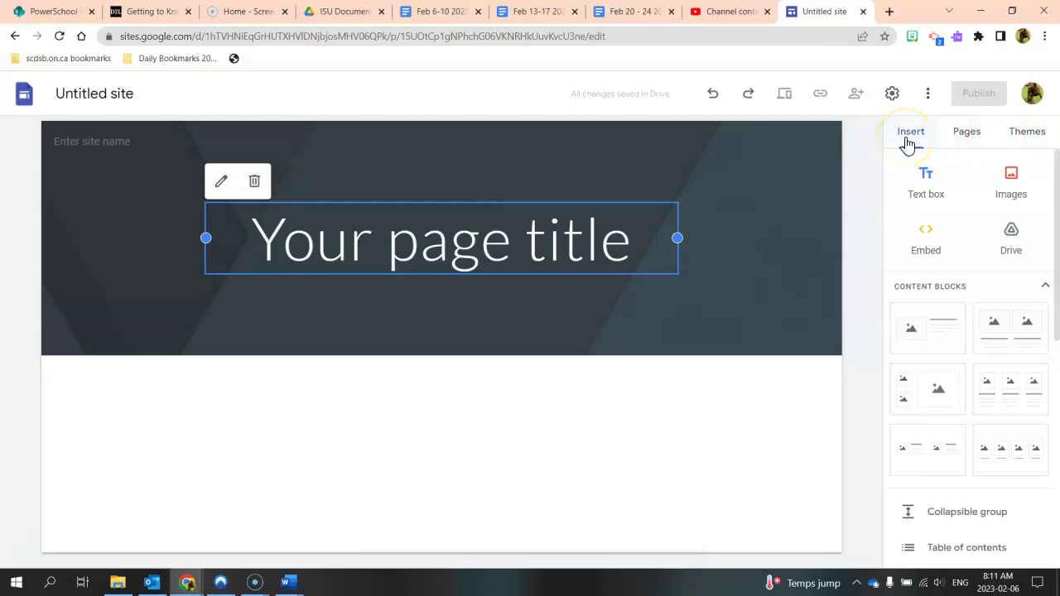
Browse the elements available to insert and add the content block with one image beside a heading and text
{"action": "scroll", "coordinate": [975, 277], "scroll_direction": "down", "scroll_amount": 5}
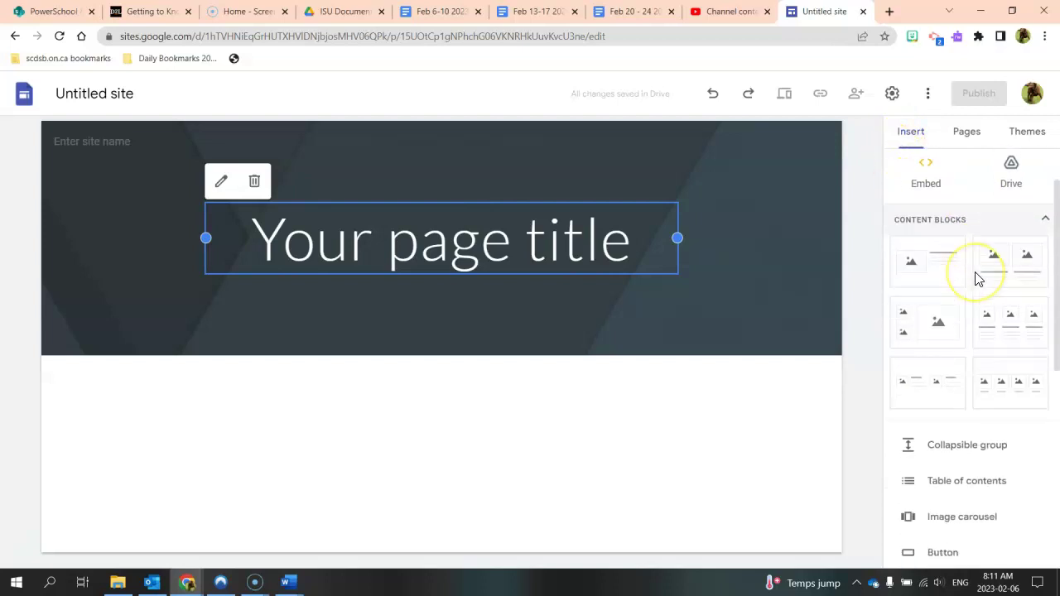
{"action": "scroll", "coordinate": [975, 279], "scroll_direction": "down", "scroll_amount": 2}
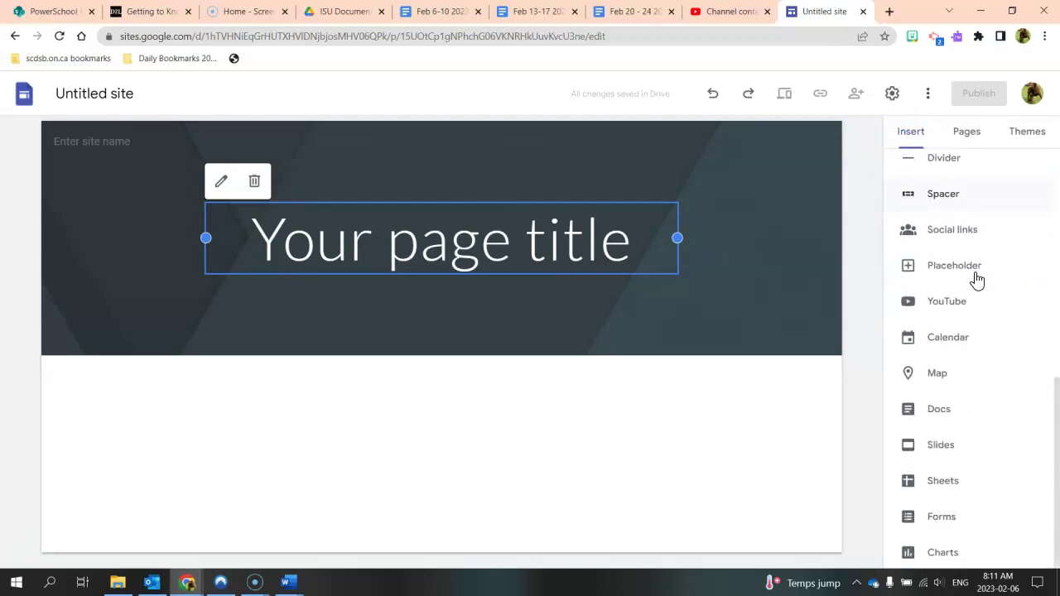
{"action": "scroll", "coordinate": [966, 401], "scroll_direction": "up", "scroll_amount": 5}
{"action": "scroll", "coordinate": [966, 402], "scroll_direction": "down", "scroll_amount": 5}
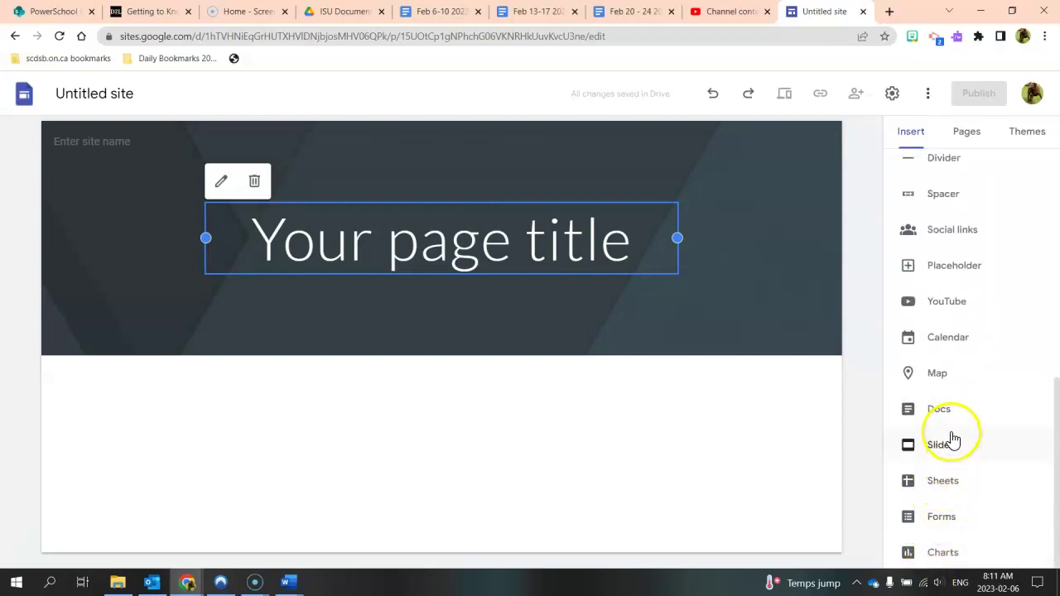
{"action": "scroll", "coordinate": [952, 439], "scroll_direction": "up", "scroll_amount": 2}
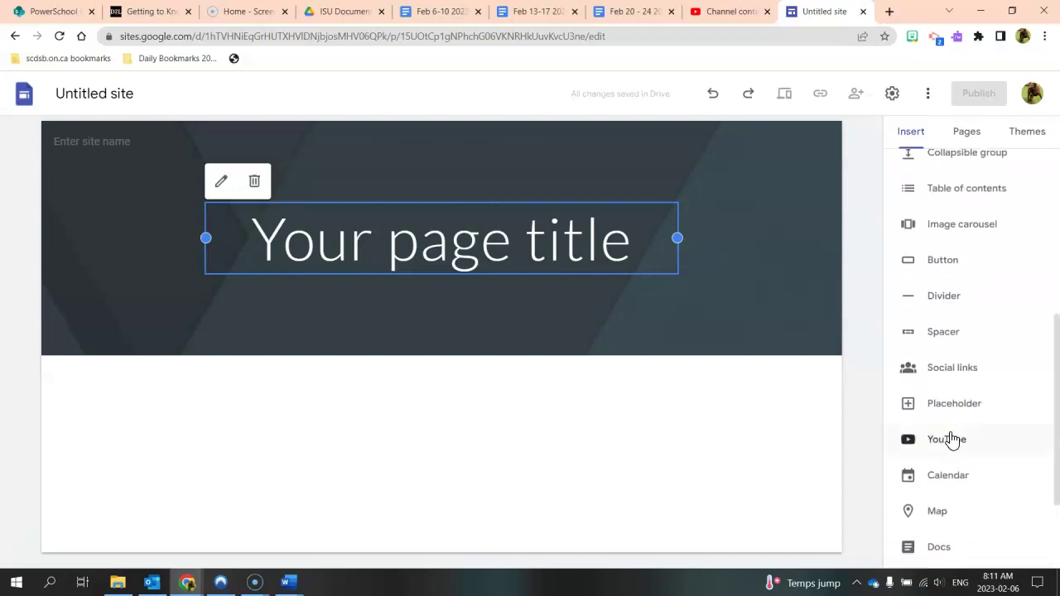
{"action": "scroll", "coordinate": [953, 440], "scroll_direction": "up", "scroll_amount": 2}
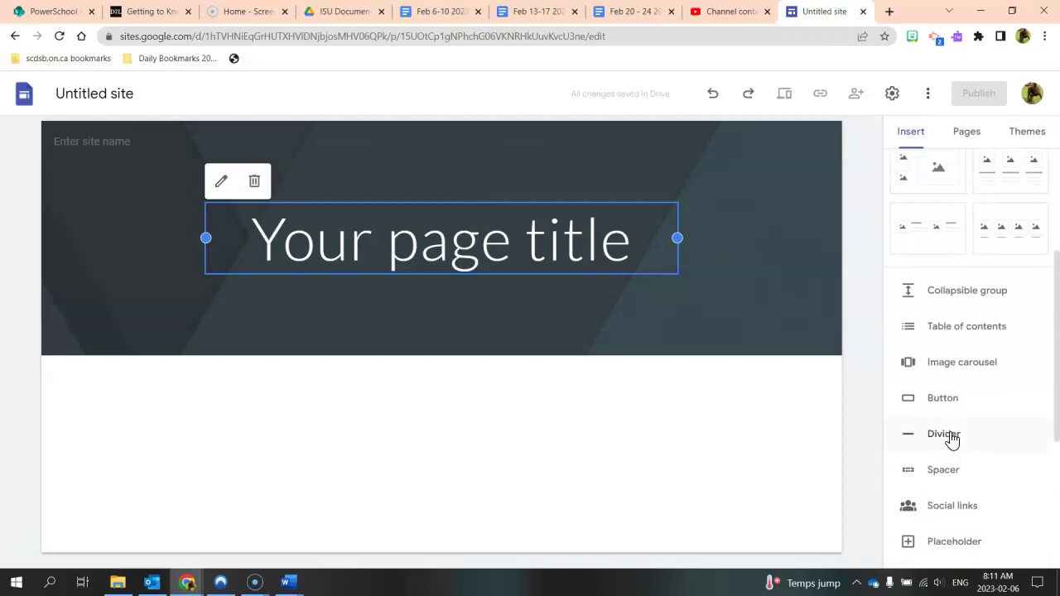
{"action": "scroll", "coordinate": [953, 439], "scroll_direction": "up", "scroll_amount": 3}
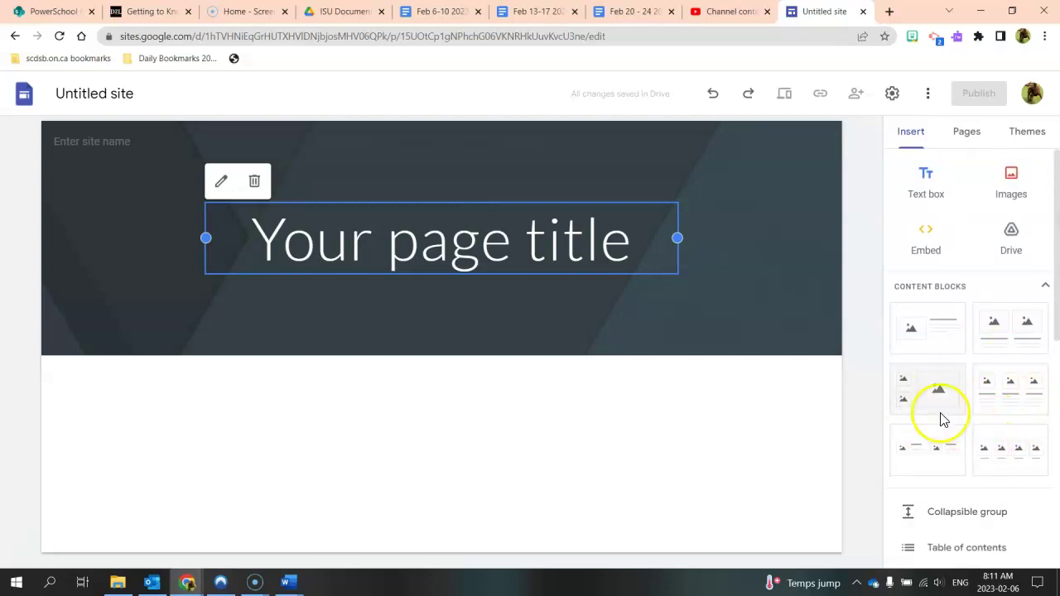
{"action": "left_click", "coordinate": [921, 336]}
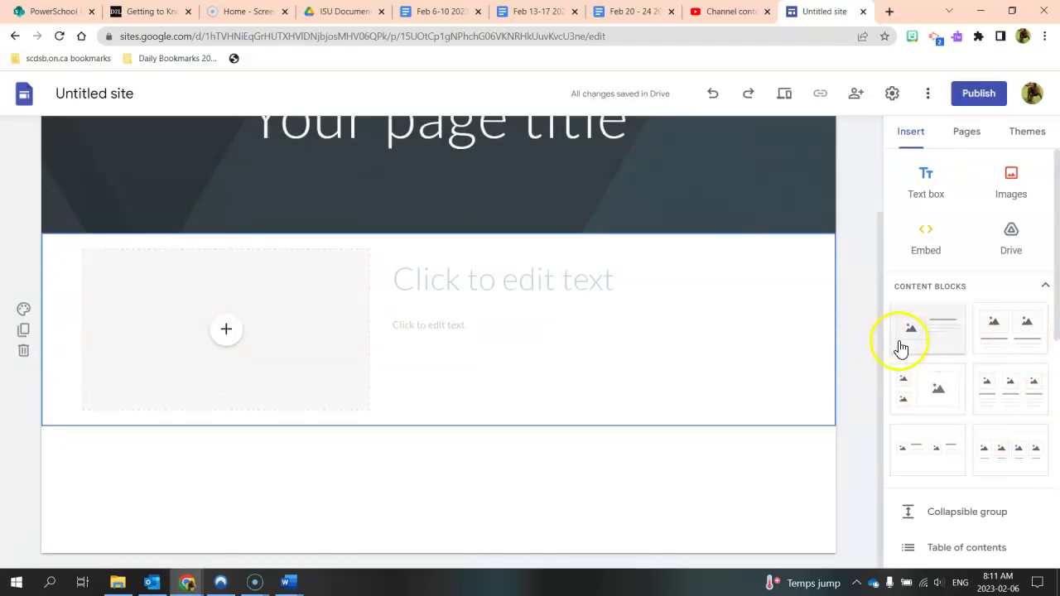
{"action": "scroll", "coordinate": [845, 352], "scroll_direction": "up", "scroll_amount": 2}
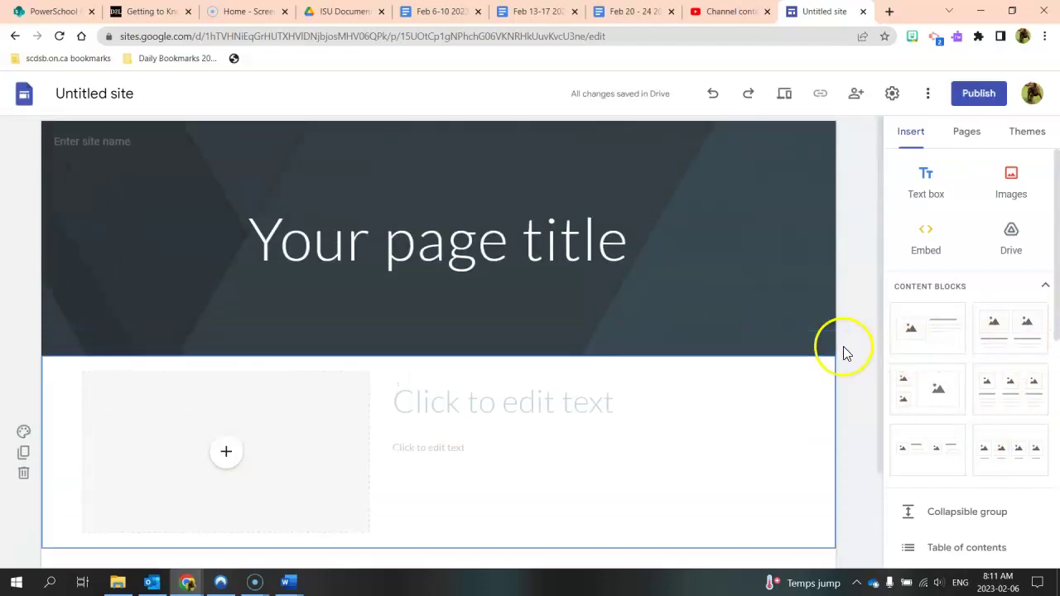
{"action": "left_click", "coordinate": [928, 251]}
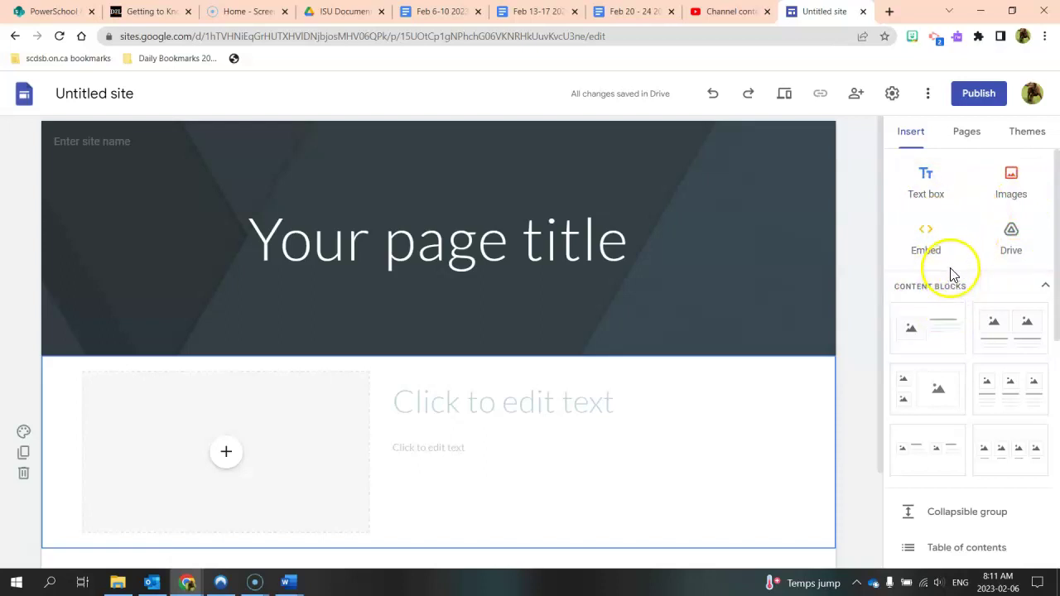
Add a new page named Page 2 and nest it as a subpage under Home
{"action": "left_click", "coordinate": [966, 132]}
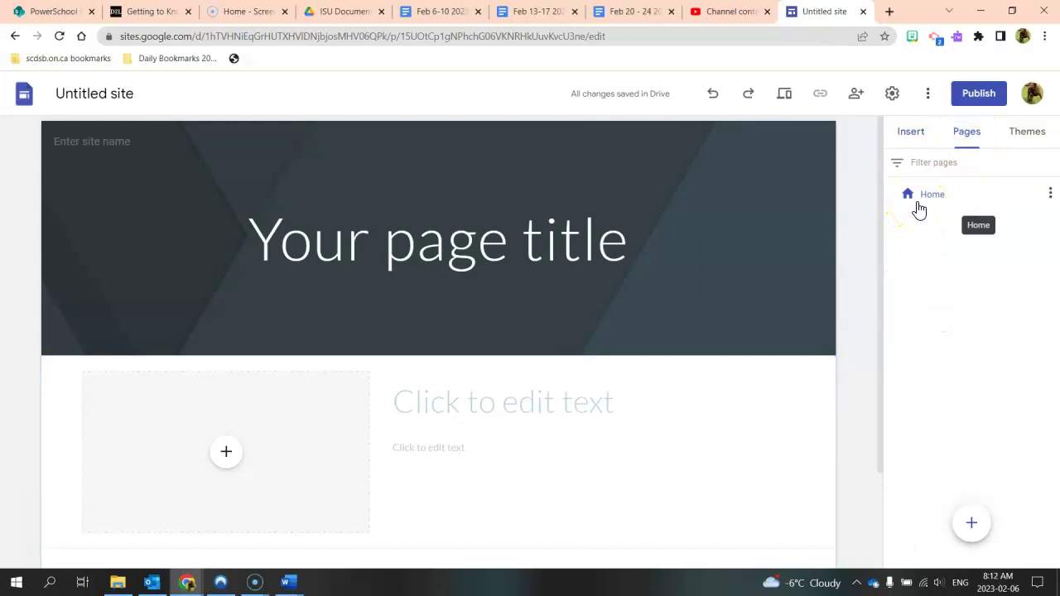
{"action": "left_click", "coordinate": [921, 238]}
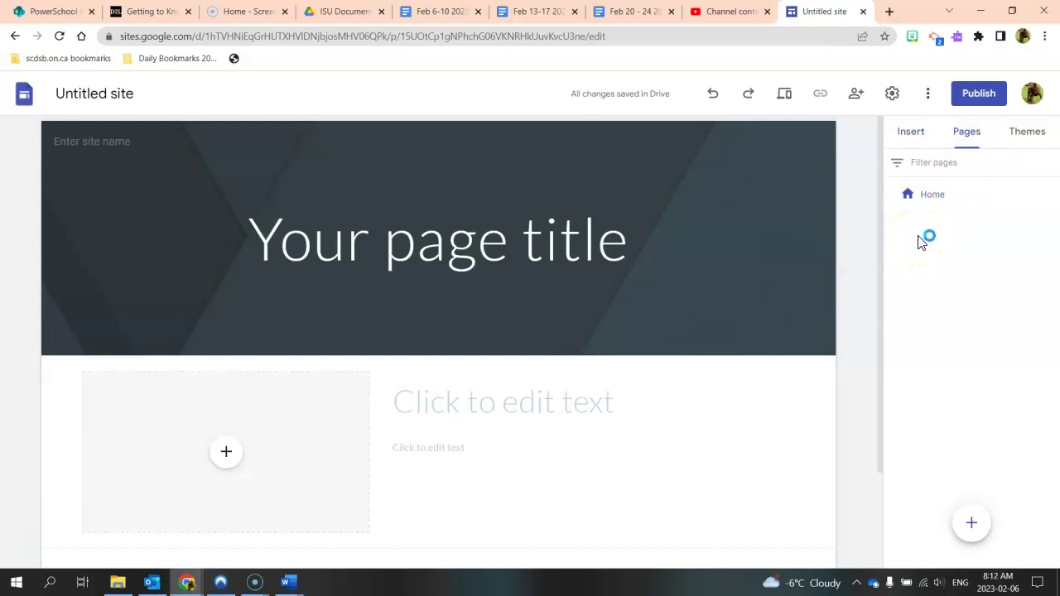
{"action": "mouse_move", "coordinate": [969, 530]}
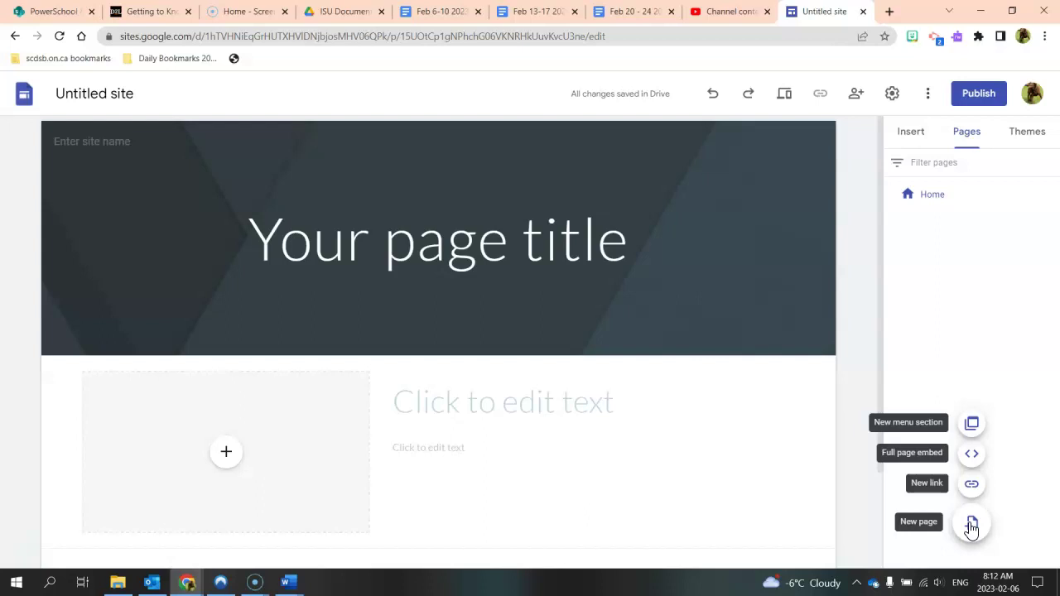
{"action": "left_click", "coordinate": [973, 525]}
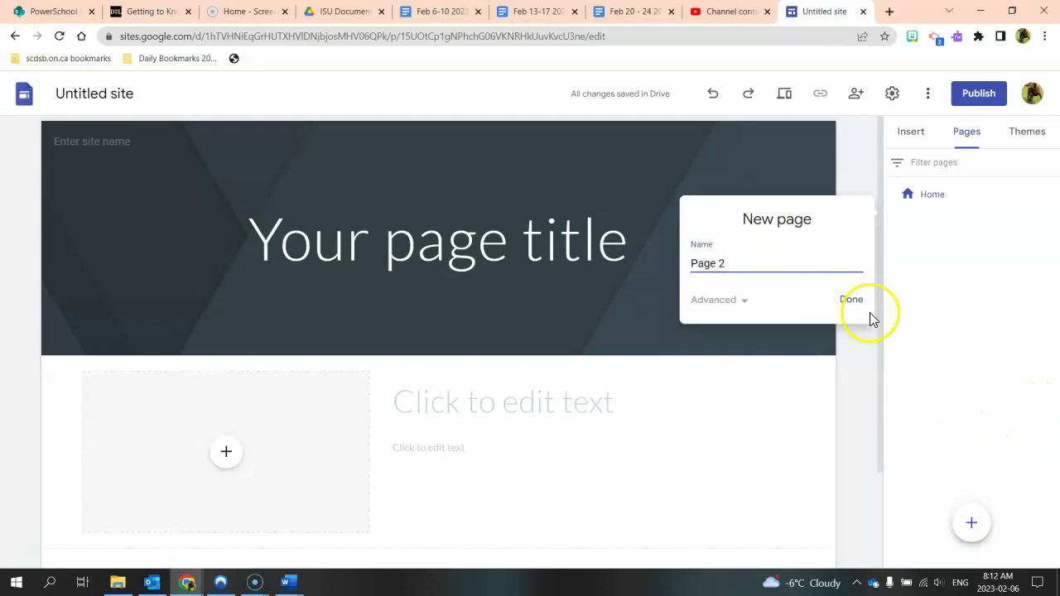
{"action": "left_click", "coordinate": [849, 300]}
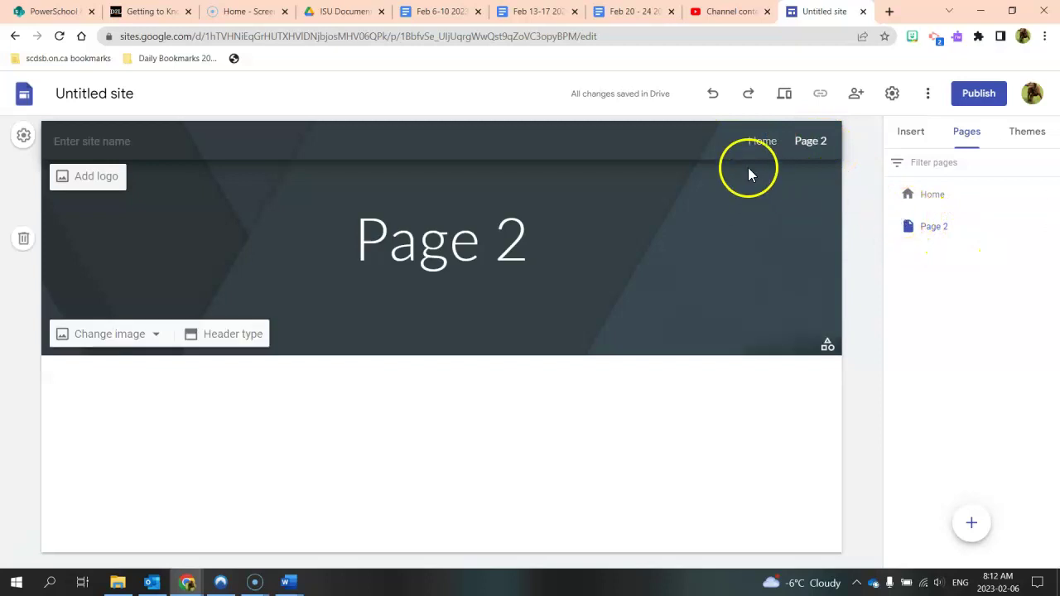
{"action": "left_click_drag", "start_coordinate": [923, 226], "coordinate": [944, 197]}
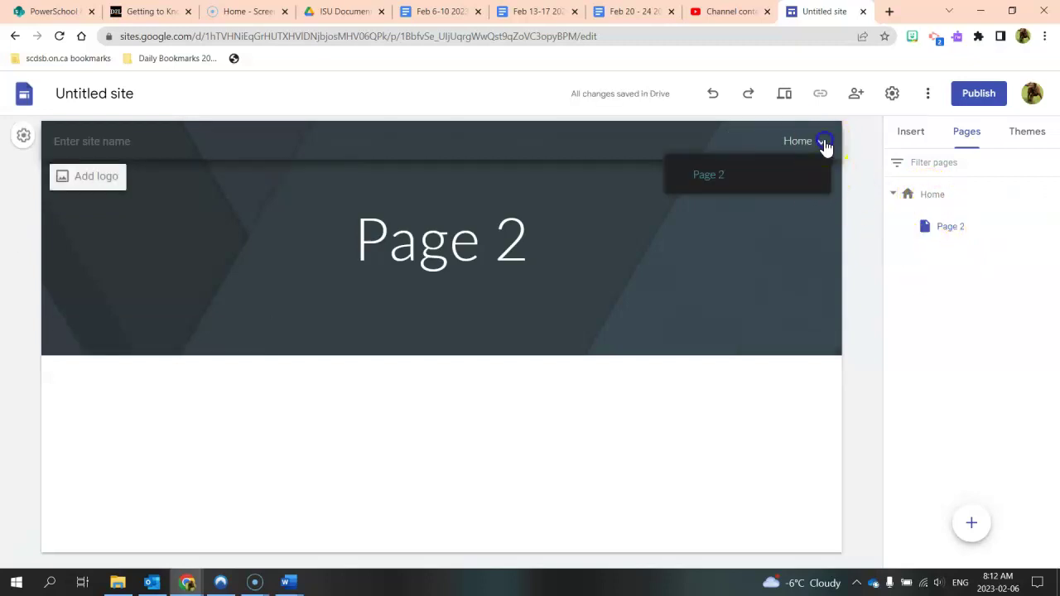
{"action": "mouse_move", "coordinate": [822, 148]}
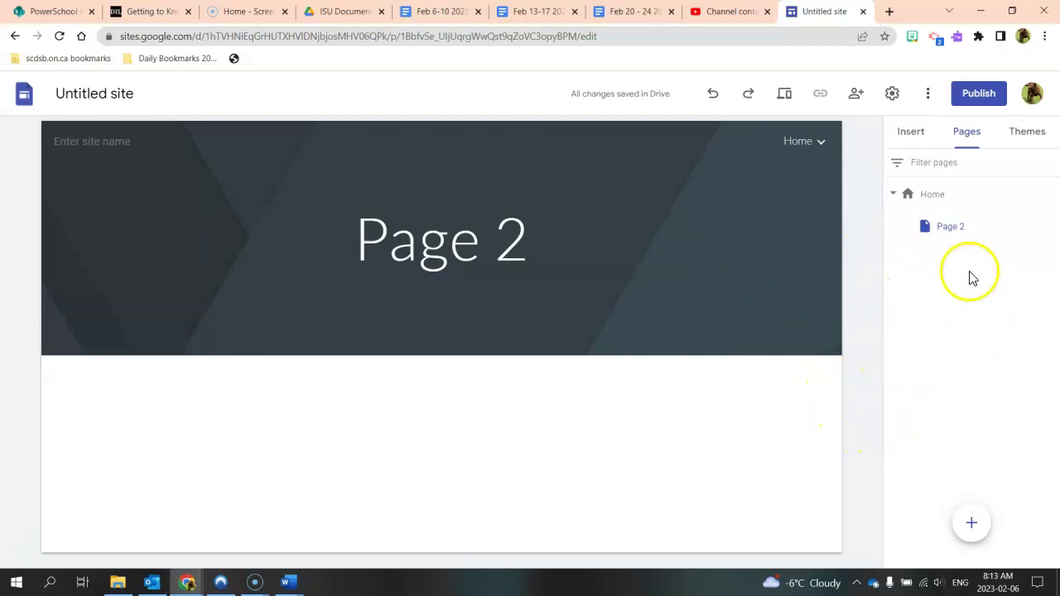
Try the Aristotle and Diplomat themes on the site, and apply the Vision theme
{"action": "left_click", "coordinate": [1029, 143]}
{"action": "scroll", "coordinate": [1056, 350], "scroll_direction": "down", "scroll_amount": 3}
{"action": "scroll", "coordinate": [1057, 350], "scroll_direction": "up", "scroll_amount": 3}
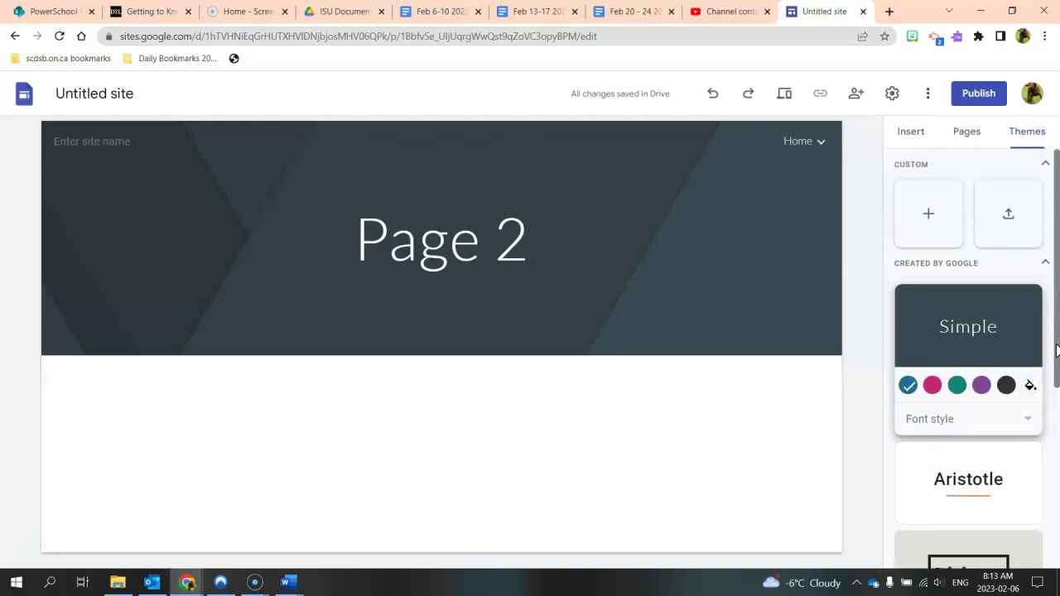
{"action": "scroll", "coordinate": [952, 430], "scroll_direction": "down", "scroll_amount": 2}
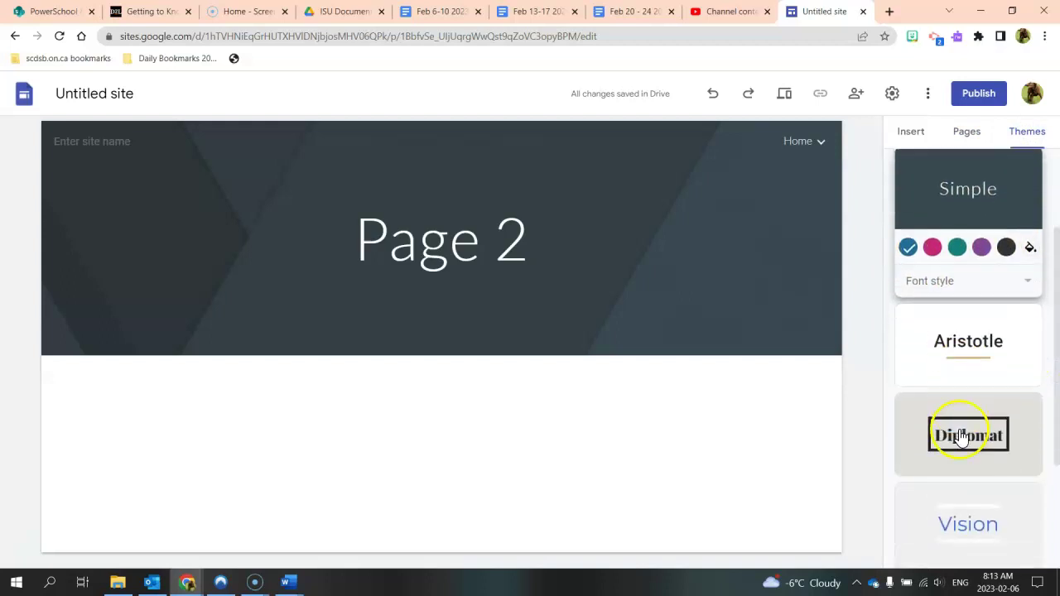
{"action": "scroll", "coordinate": [959, 433], "scroll_direction": "down", "scroll_amount": 1}
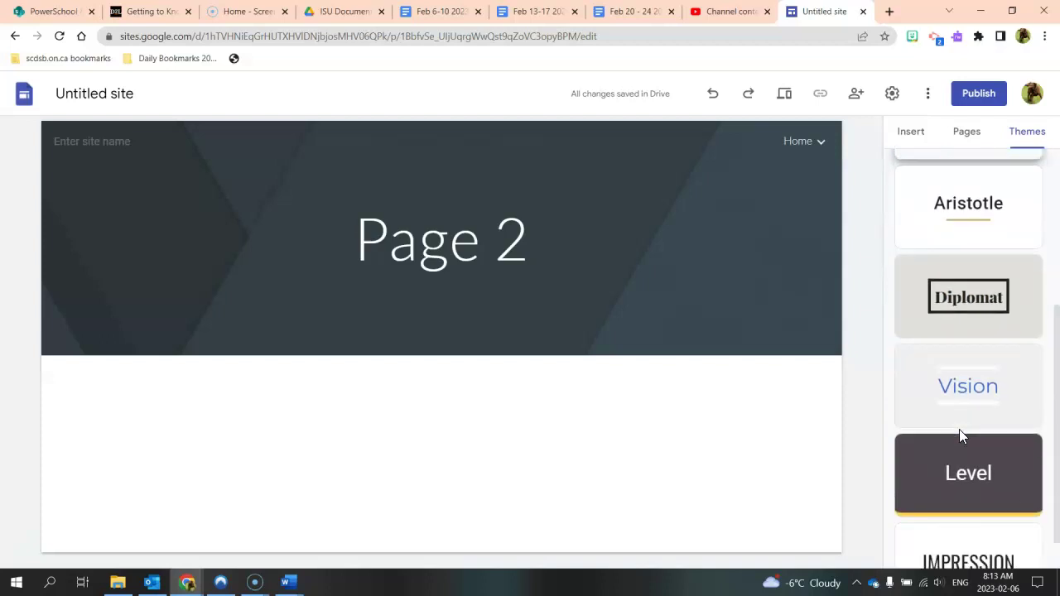
{"action": "left_click", "coordinate": [957, 203]}
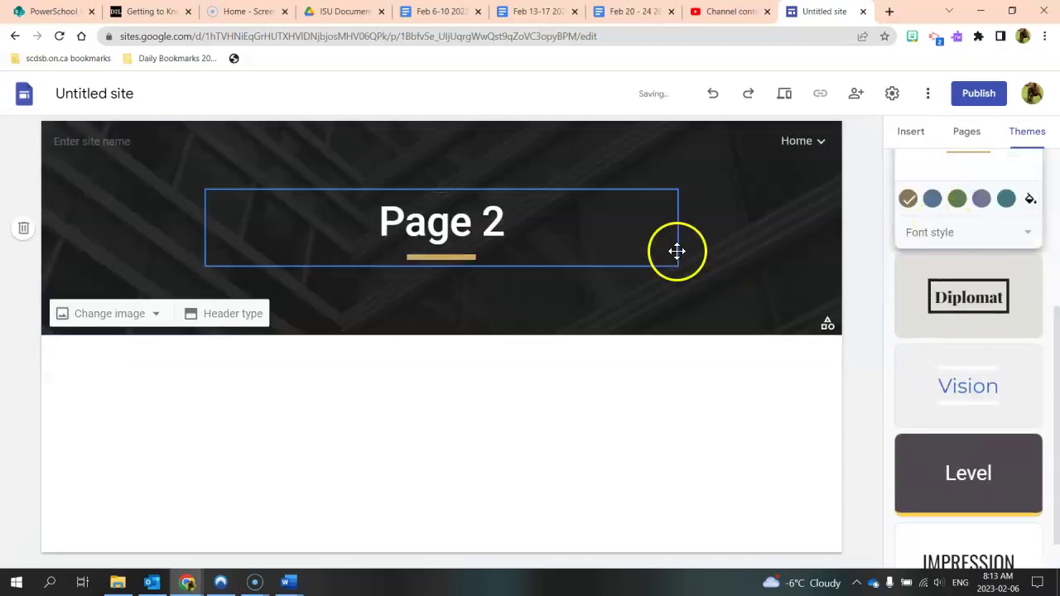
{"action": "left_click", "coordinate": [912, 315]}
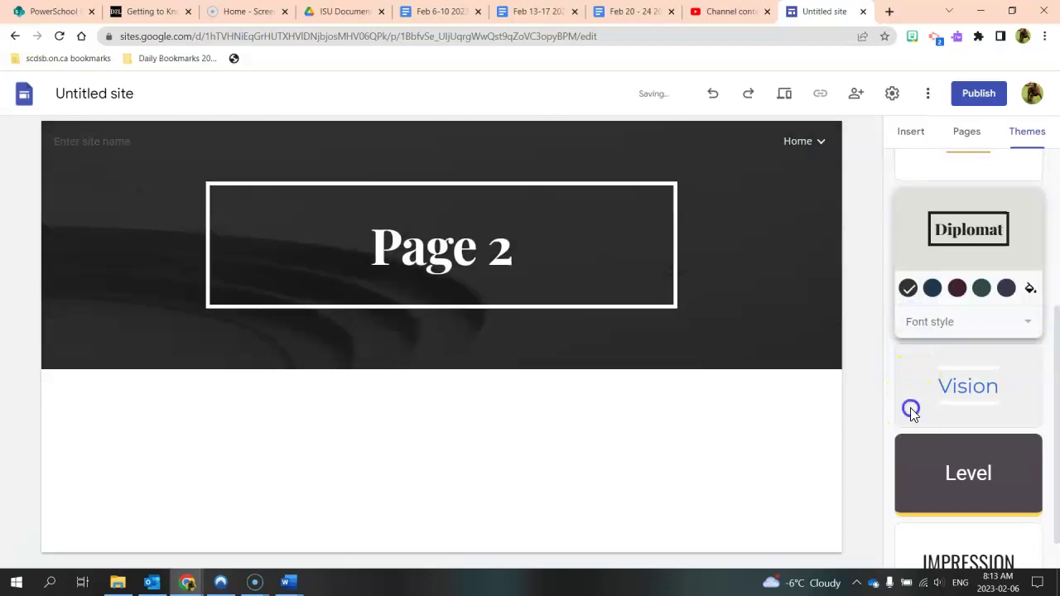
{"action": "left_click", "coordinate": [911, 409]}
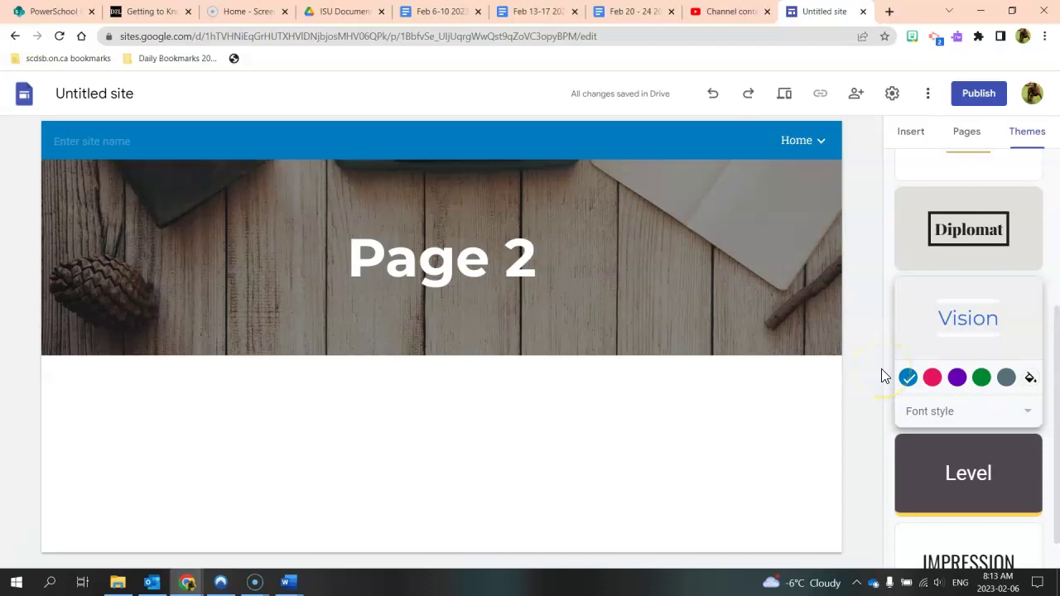
Rename the untitled site using the teacher's name followed by "Site"
{"action": "left_click", "coordinate": [911, 133]}
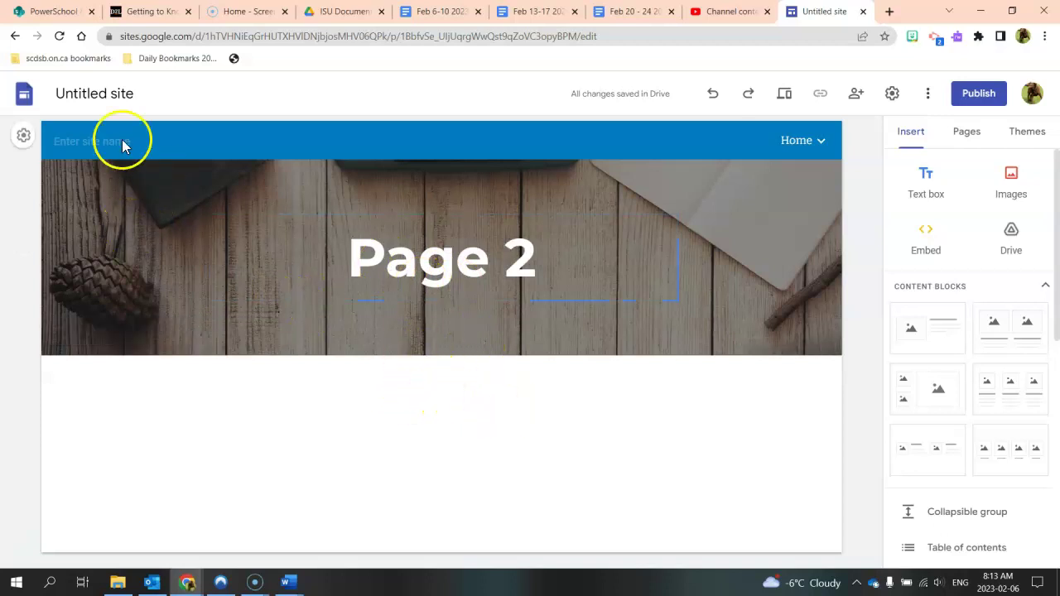
{"action": "left_click", "coordinate": [91, 93]}
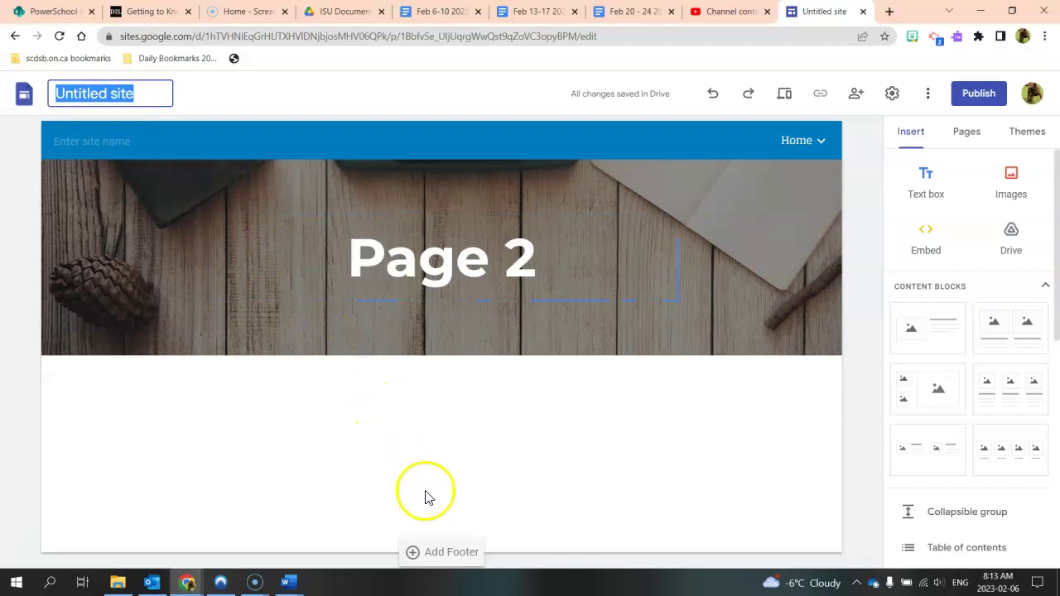
{"action": "type", "text": "MsSander's Site"}
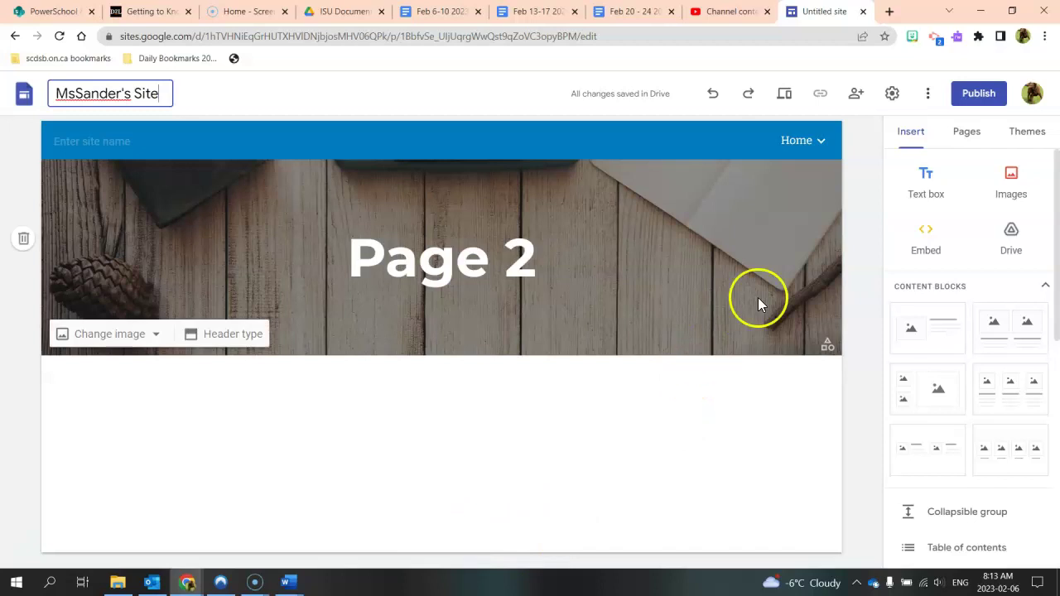
Open the Home page for viewing and return to Page 2
{"action": "left_click", "coordinate": [793, 148]}
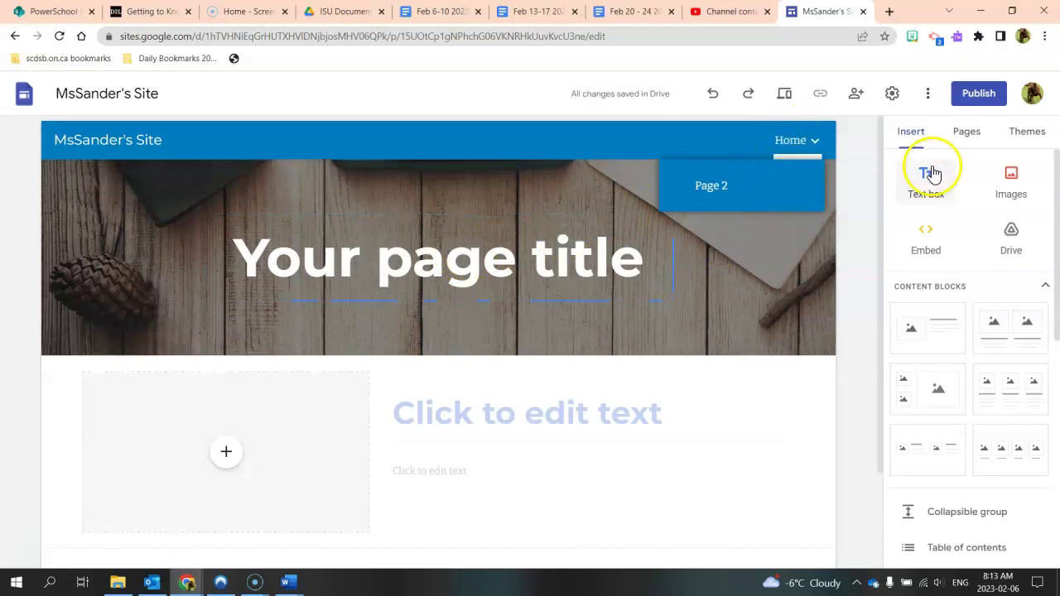
{"action": "left_click", "coordinate": [963, 136]}
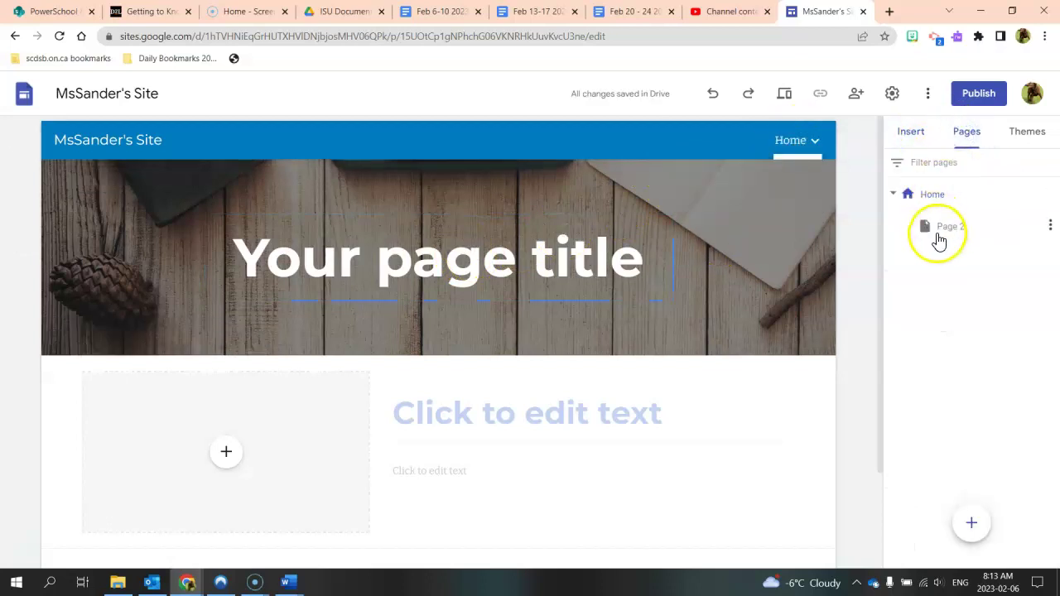
{"action": "left_click", "coordinate": [940, 232]}
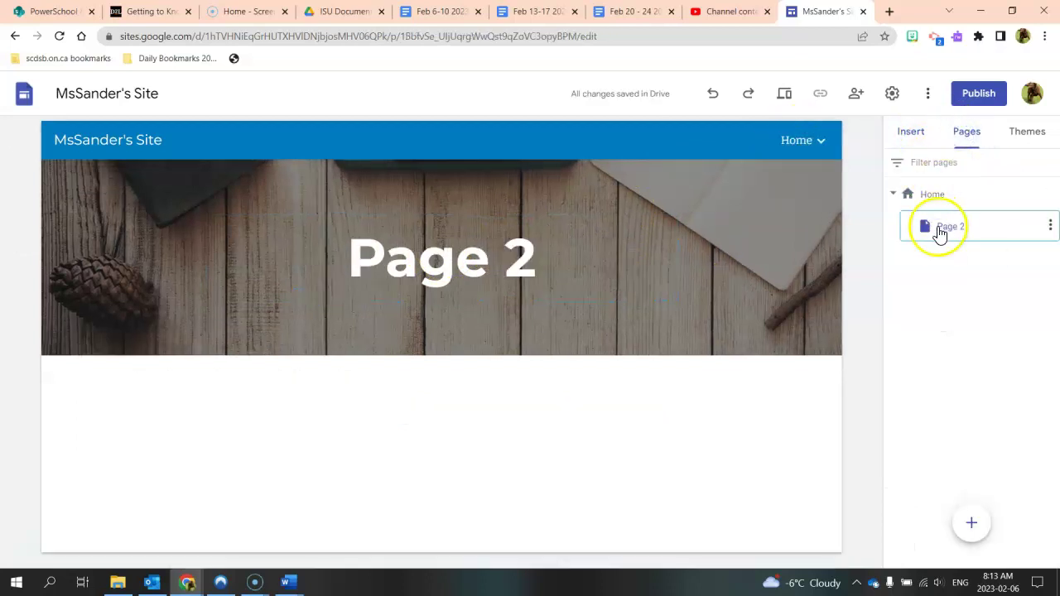
Replace the placeholder title on the Home page with "My Knitted Hats"
{"action": "left_click", "coordinate": [933, 194]}
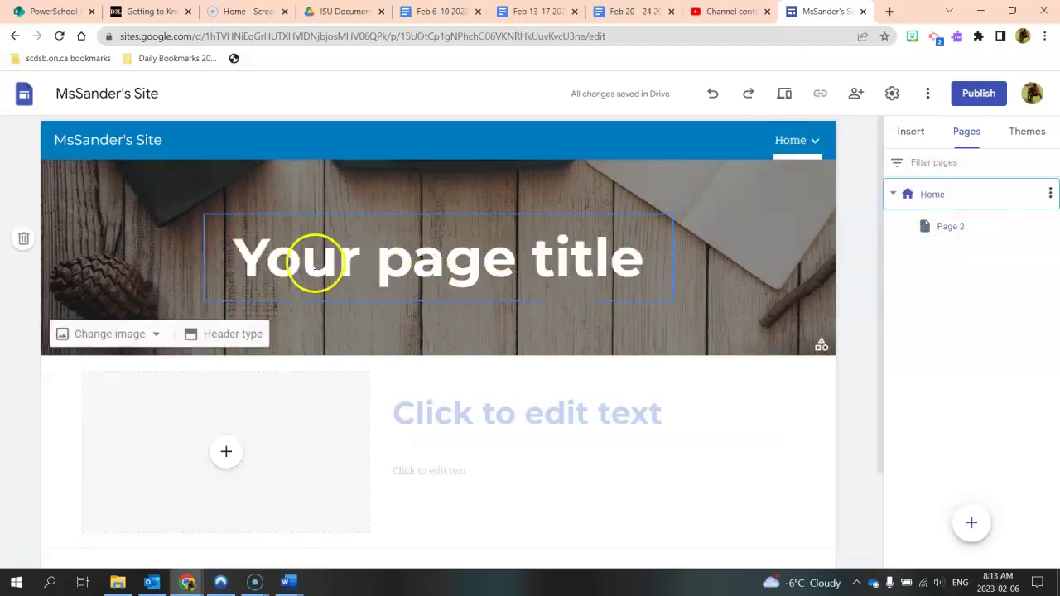
{"action": "left_click_drag", "start_coordinate": [235, 245], "coordinate": [636, 279]}
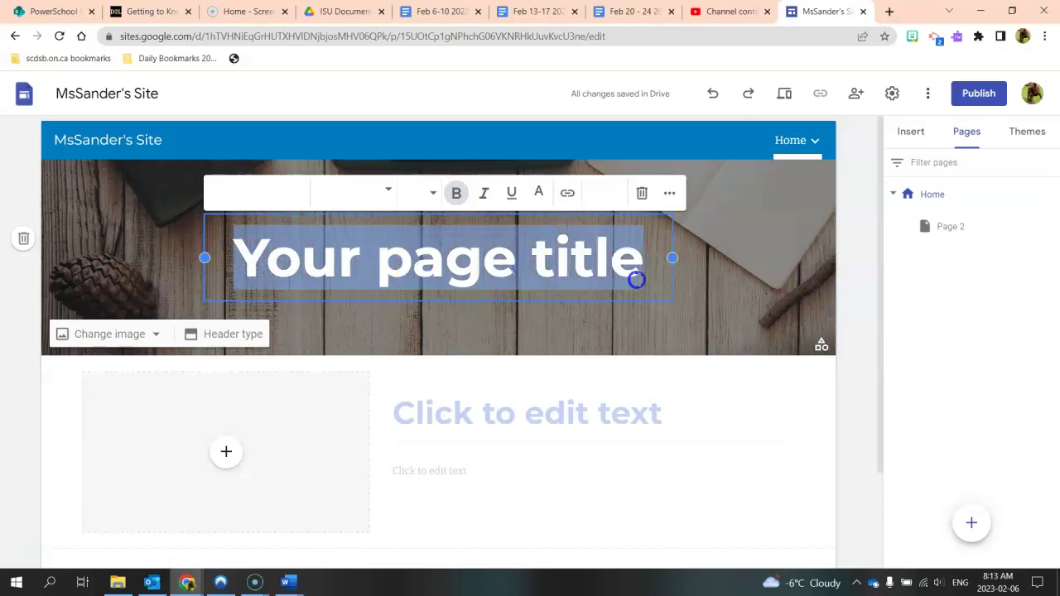
{"action": "type", "text": "My "}
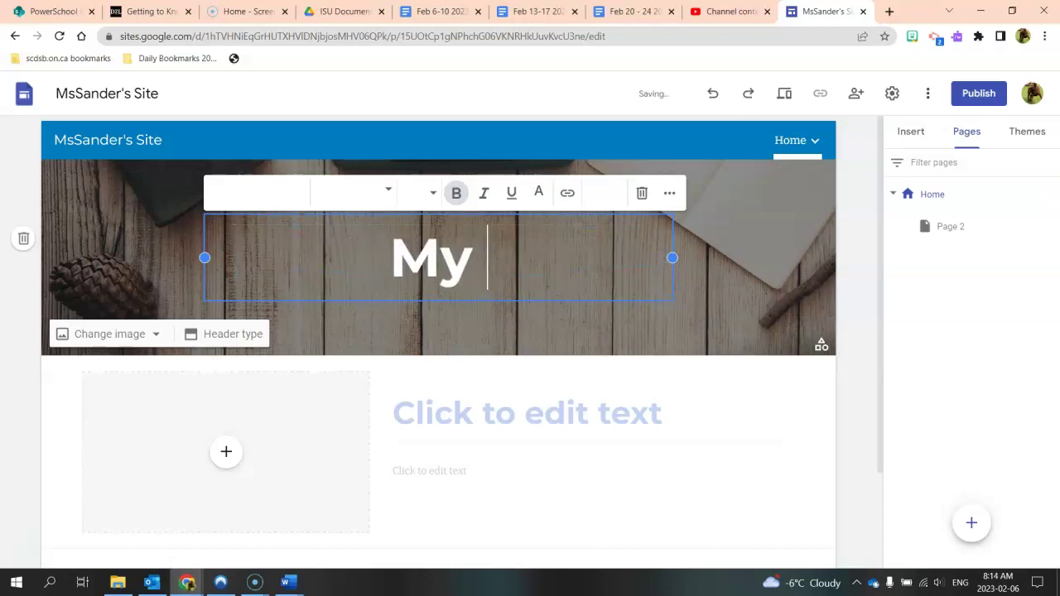
{"action": "type", "text": "Knitted Hats"}
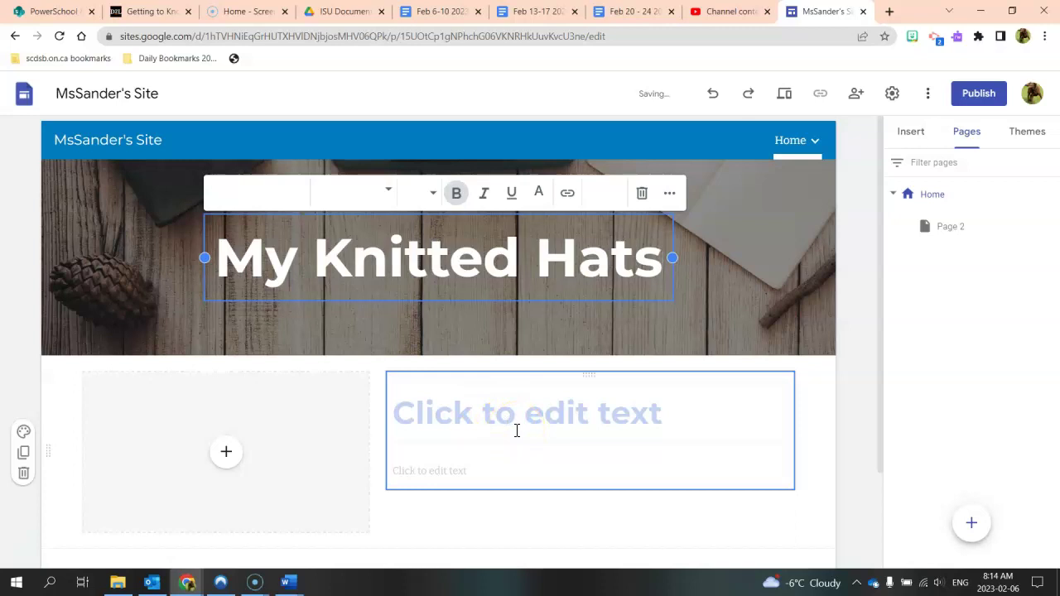
{"action": "mouse_move", "coordinate": [804, 156]}
{"action": "left_click", "coordinate": [634, 330]}
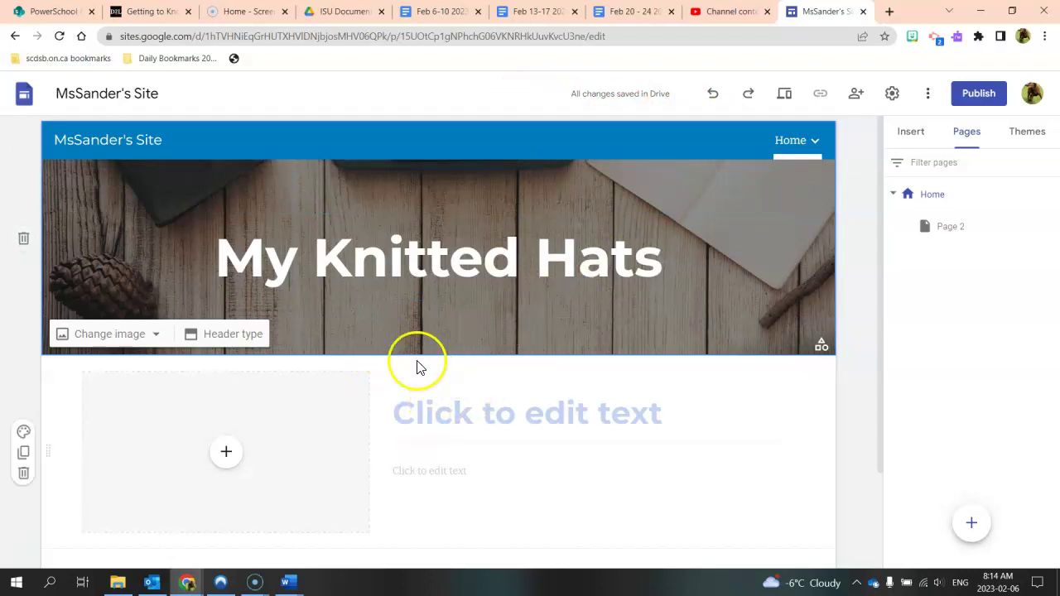
Set the published site's viewing access to Public and publish the site at the suggested web address
{"action": "left_click", "coordinate": [979, 94]}
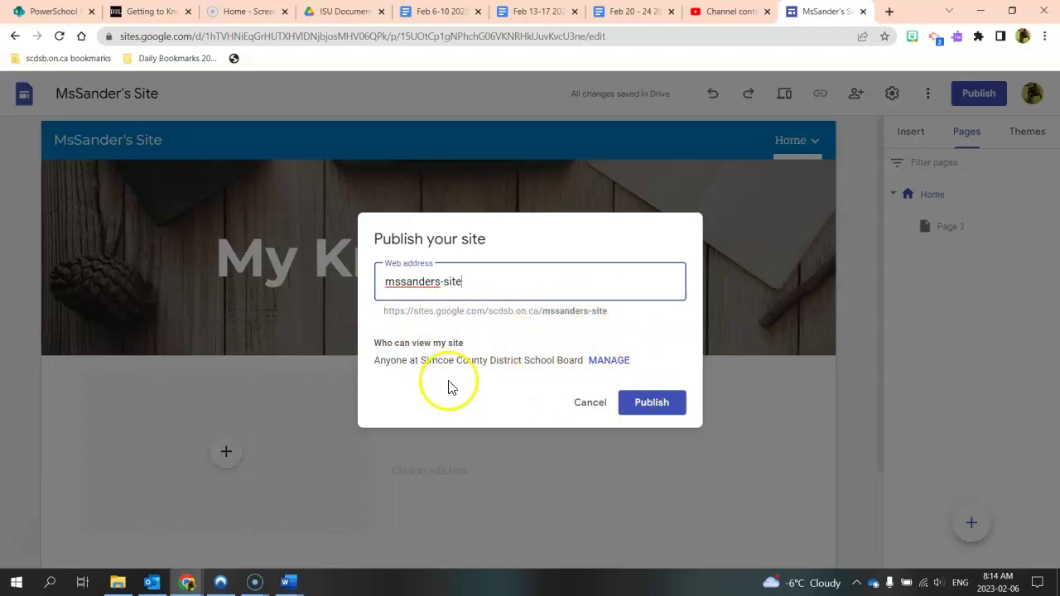
{"action": "left_click", "coordinate": [609, 364]}
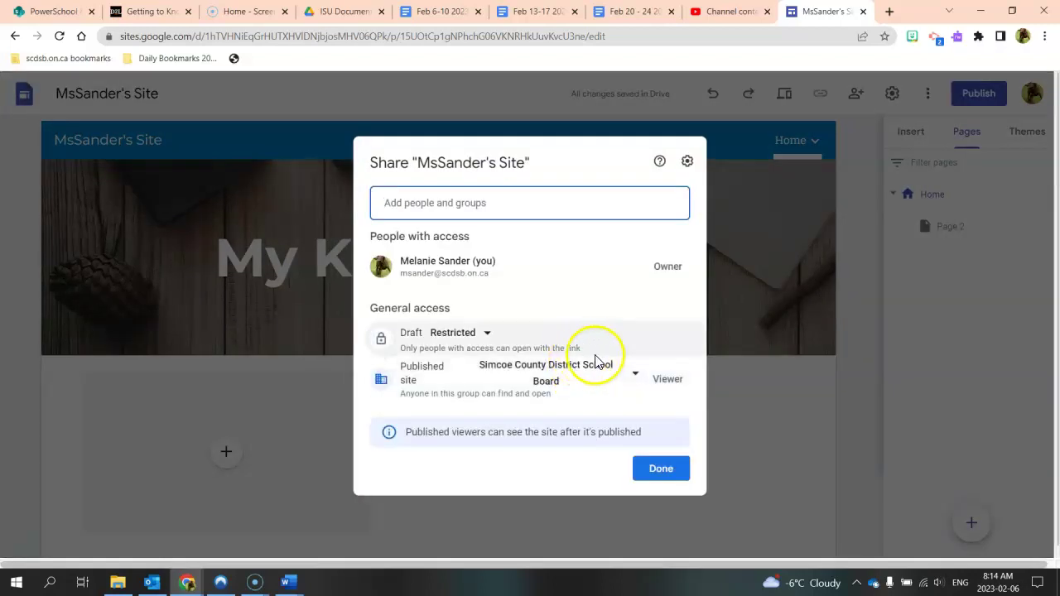
{"action": "left_click", "coordinate": [636, 377]}
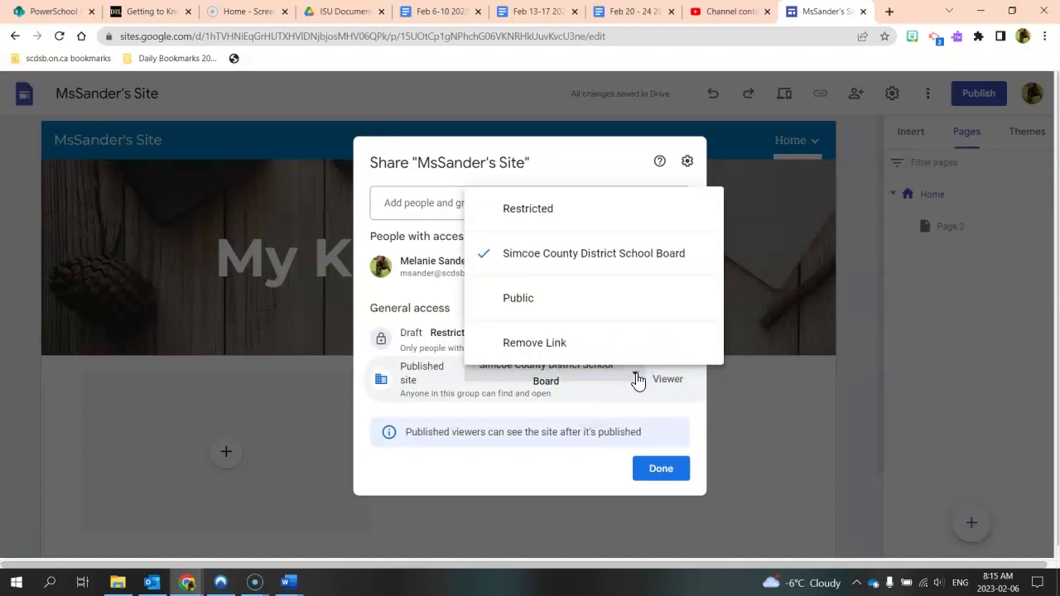
{"action": "left_click", "coordinate": [635, 301]}
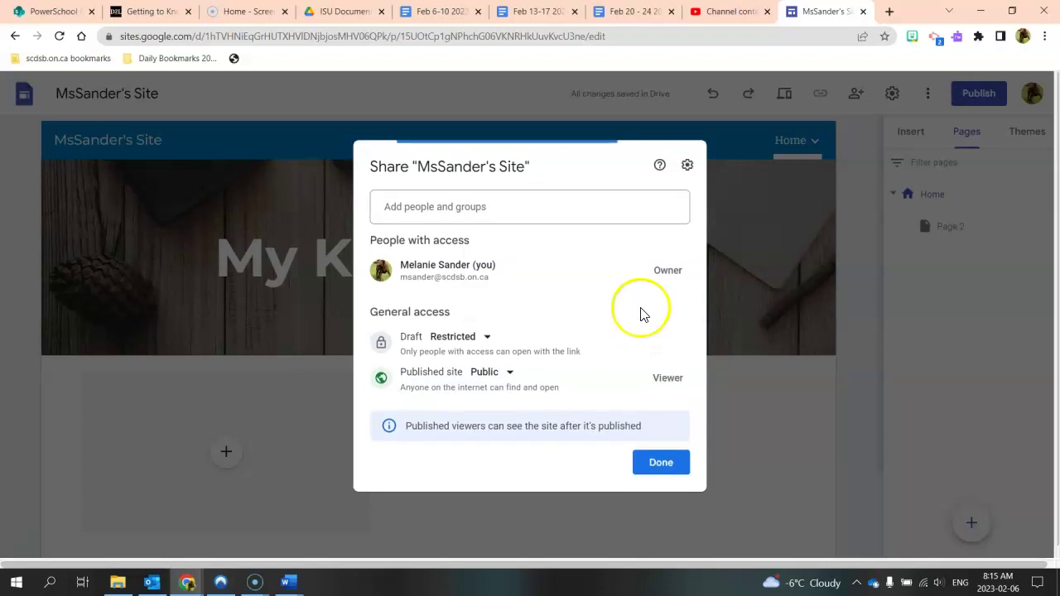
{"action": "left_click", "coordinate": [673, 466]}
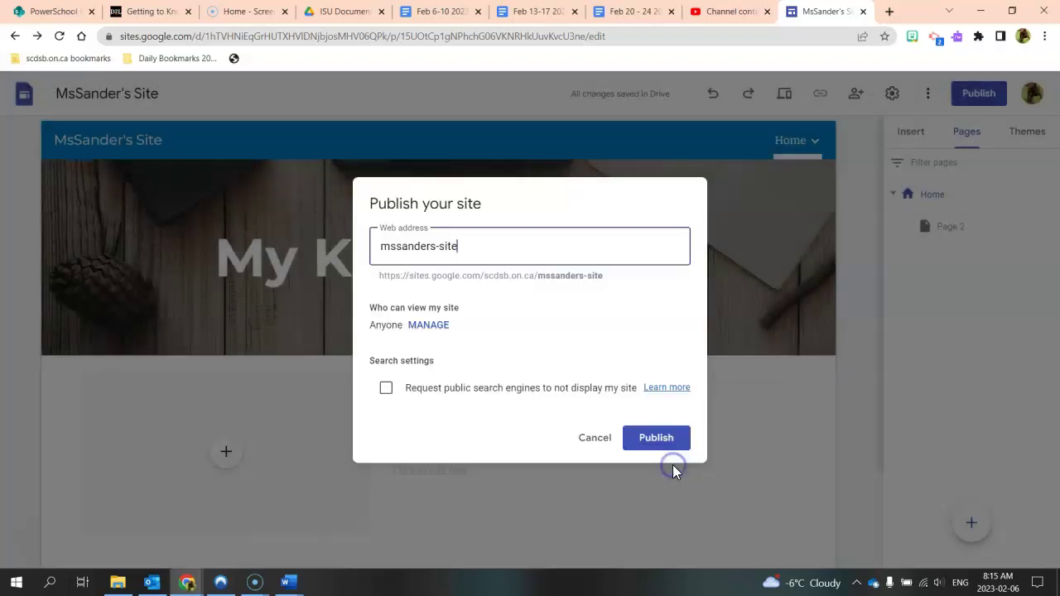
{"action": "left_click", "coordinate": [671, 439]}
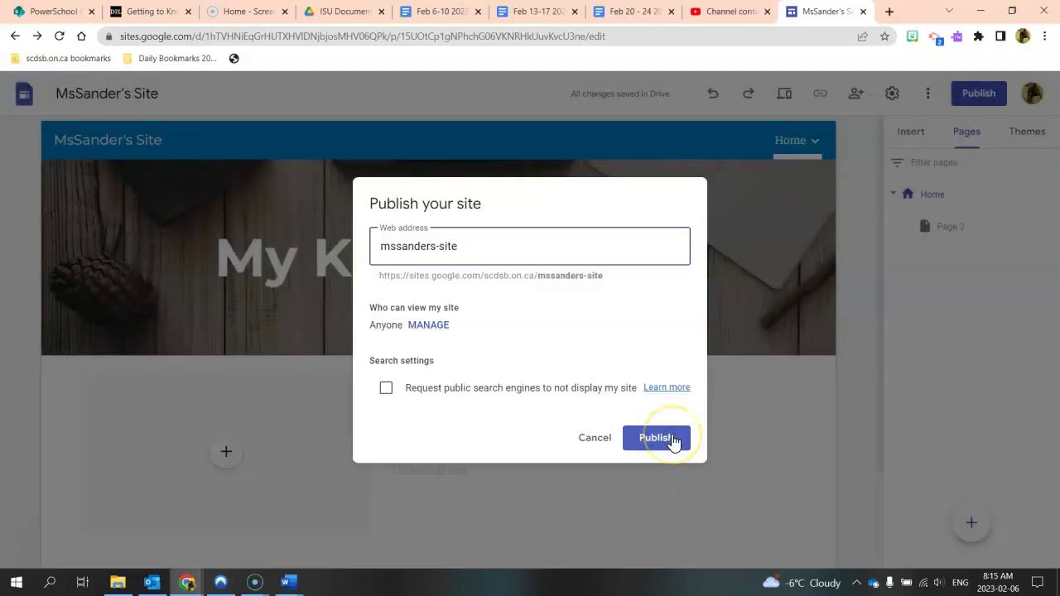
{"action": "left_click", "coordinate": [672, 440]}
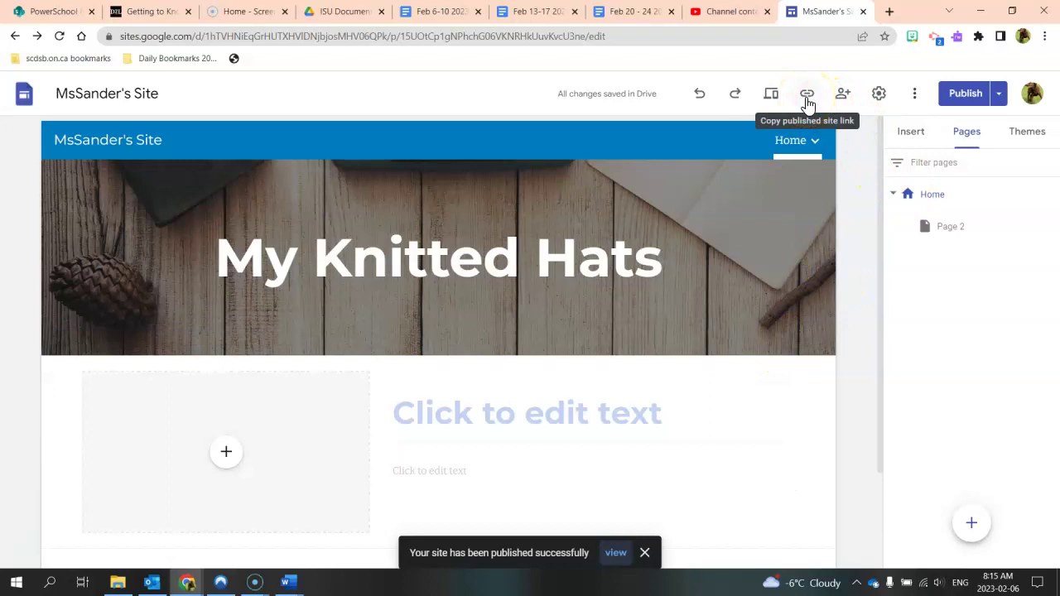
Open the published site in a new browser tab using its copied link, and view its Page 2
{"action": "left_click", "coordinate": [807, 97]}
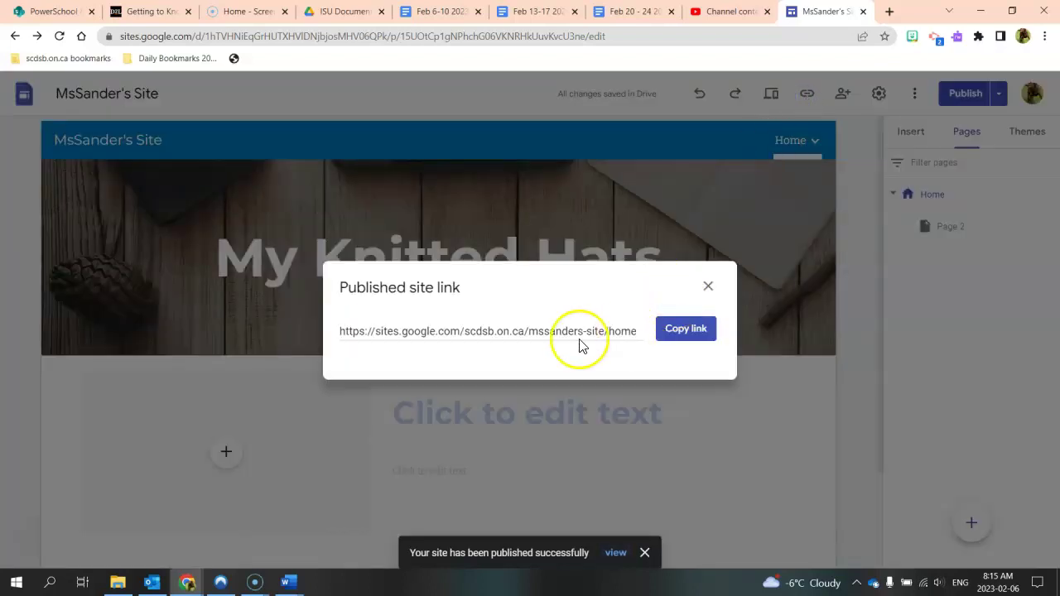
{"action": "left_click", "coordinate": [692, 334]}
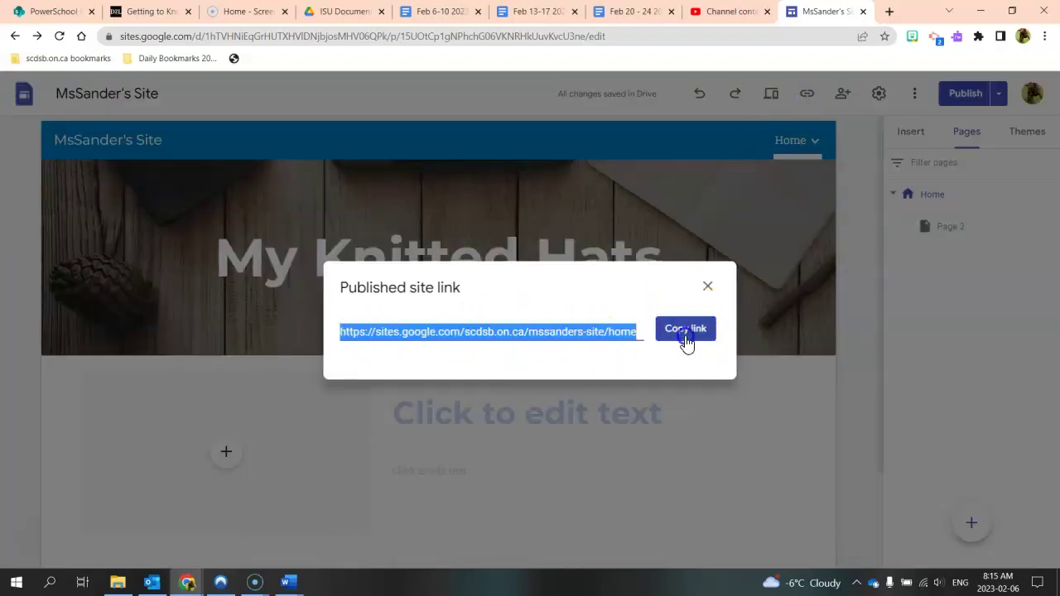
{"action": "left_click", "coordinate": [891, 12]}
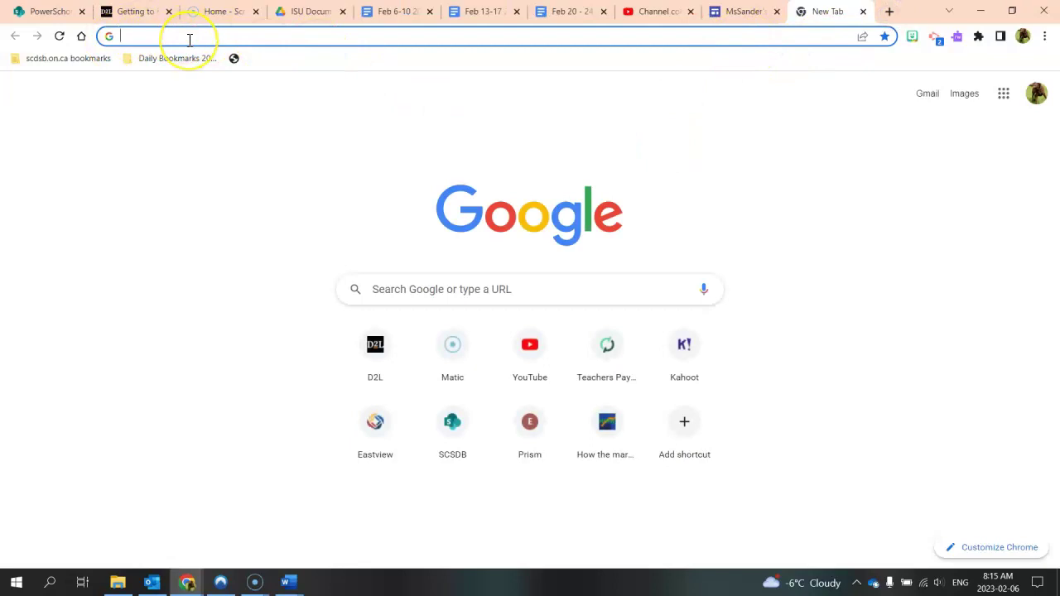
{"action": "key", "text": "ctrl+v"}
{"action": "key", "text": "Return"}
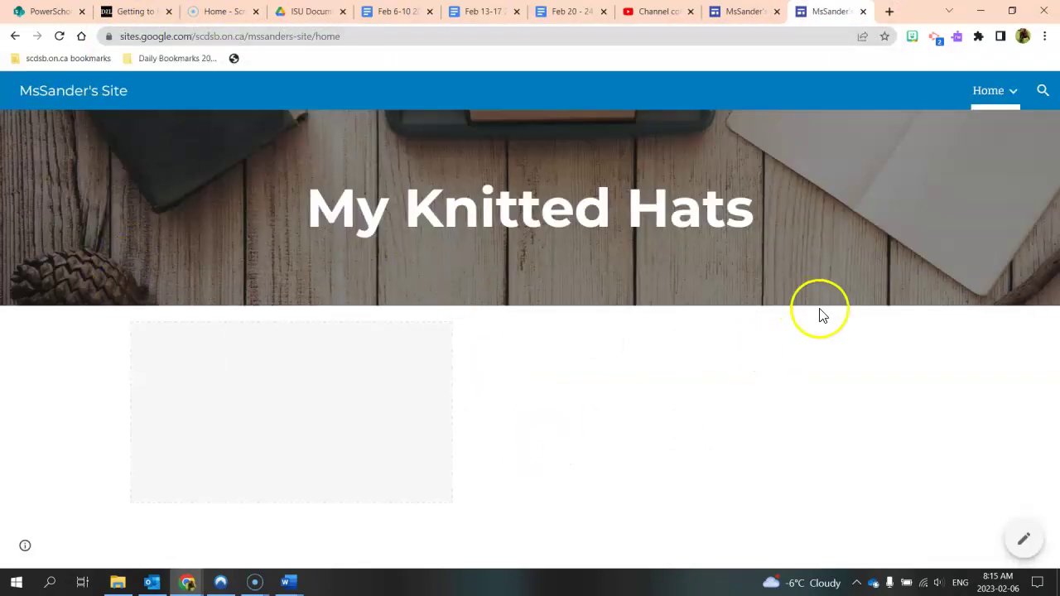
{"action": "left_click", "coordinate": [1013, 92]}
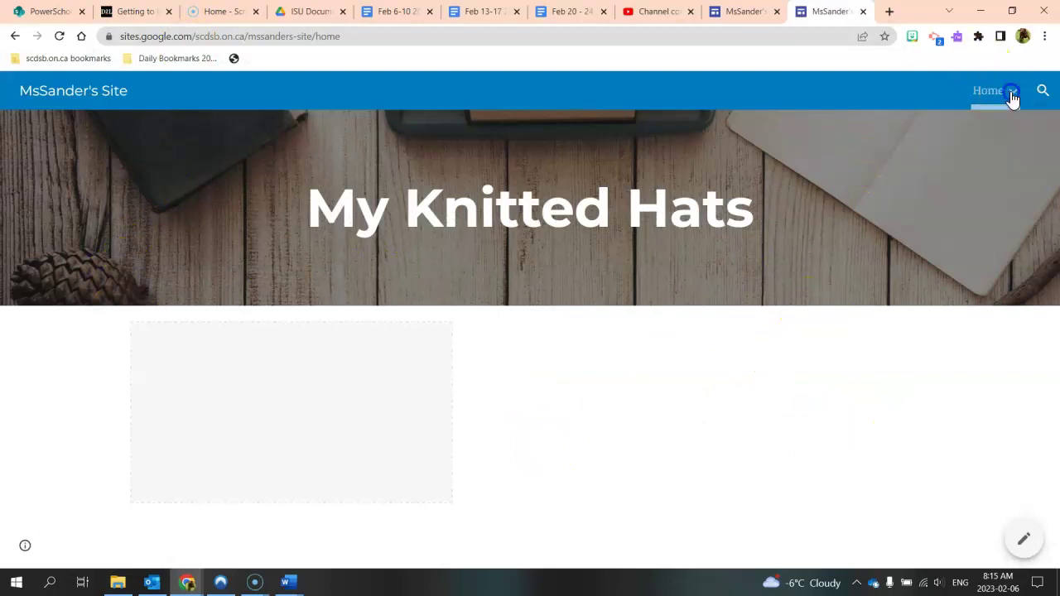
{"action": "left_click", "coordinate": [949, 139]}
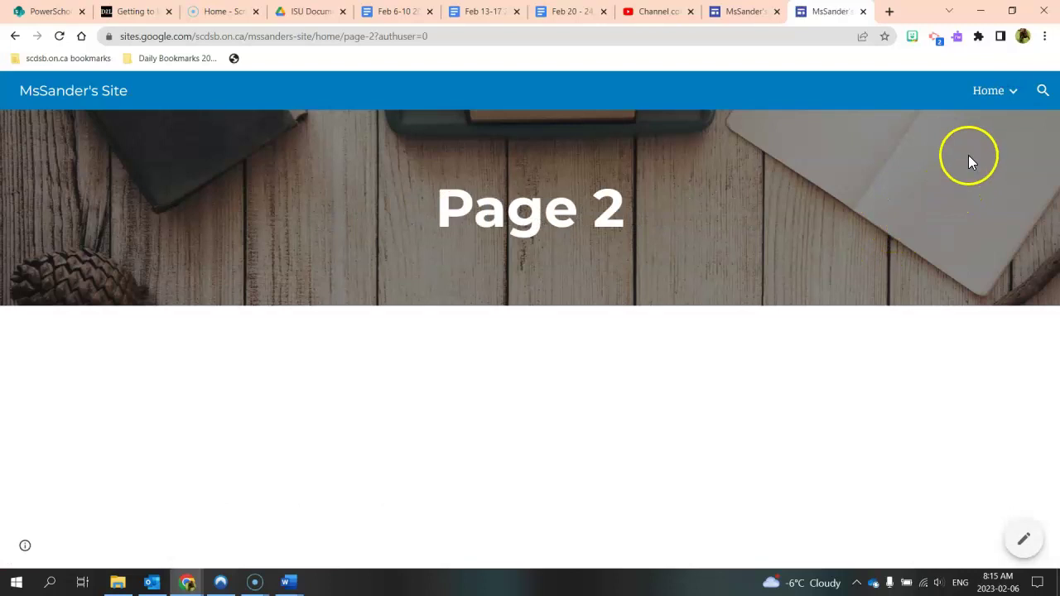
Back in the site editor, replace the title on Page 2 with "What is so awesome about Knitted Hats?"
{"action": "left_click", "coordinate": [749, 13]}
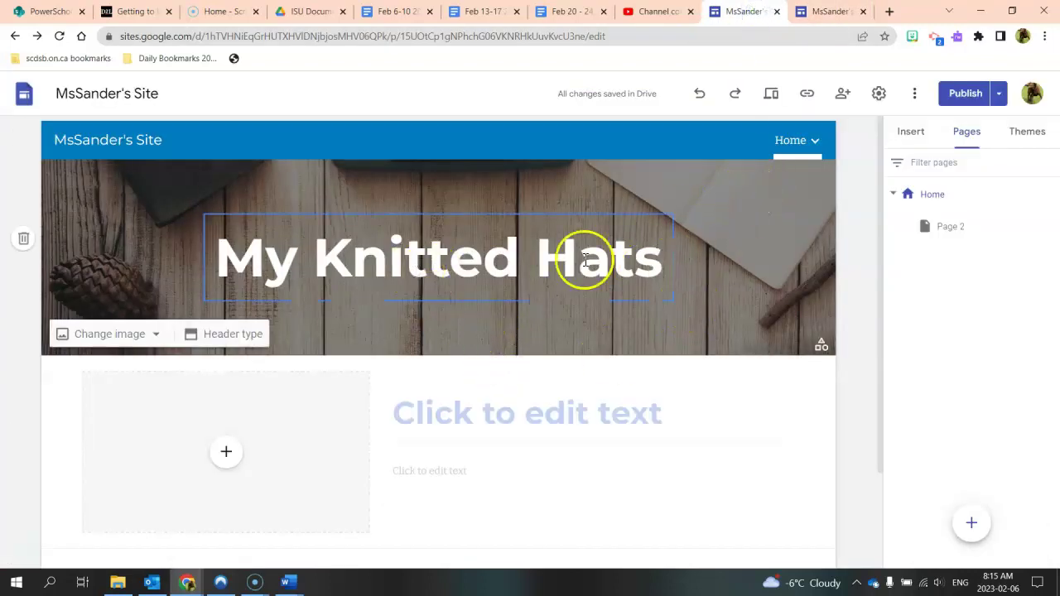
{"action": "left_click", "coordinate": [949, 232]}
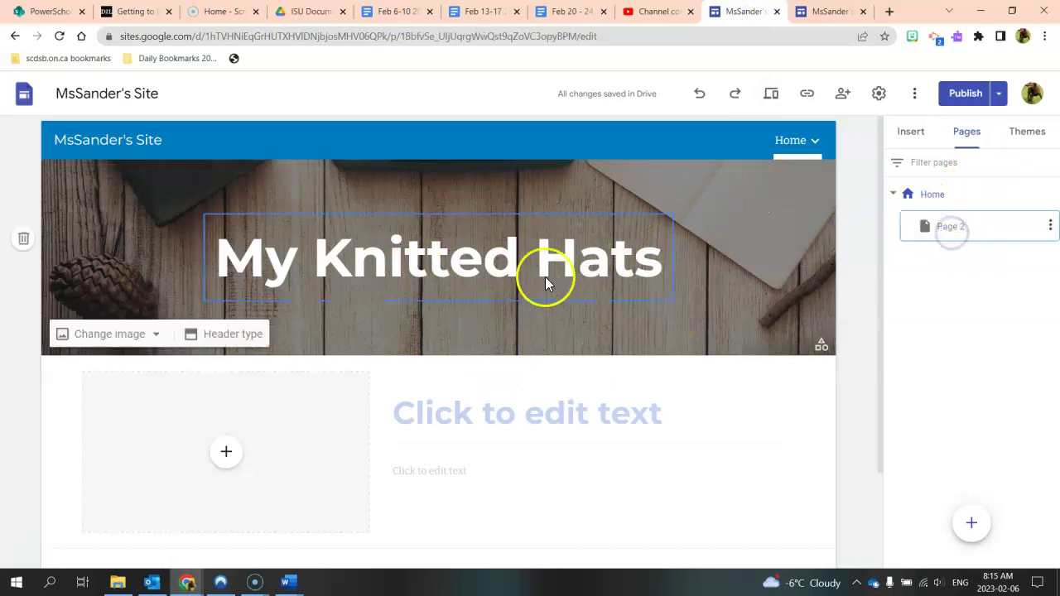
{"action": "left_click", "coordinate": [422, 260]}
{"action": "left_click_drag", "start_coordinate": [356, 260], "coordinate": [533, 277]}
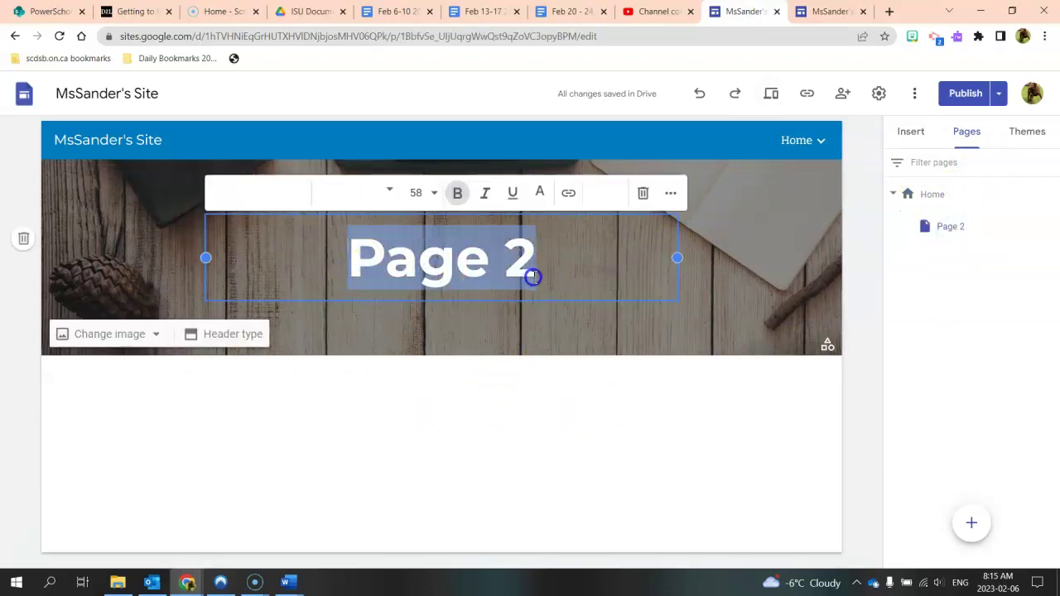
{"action": "type", "text": "What is so "}
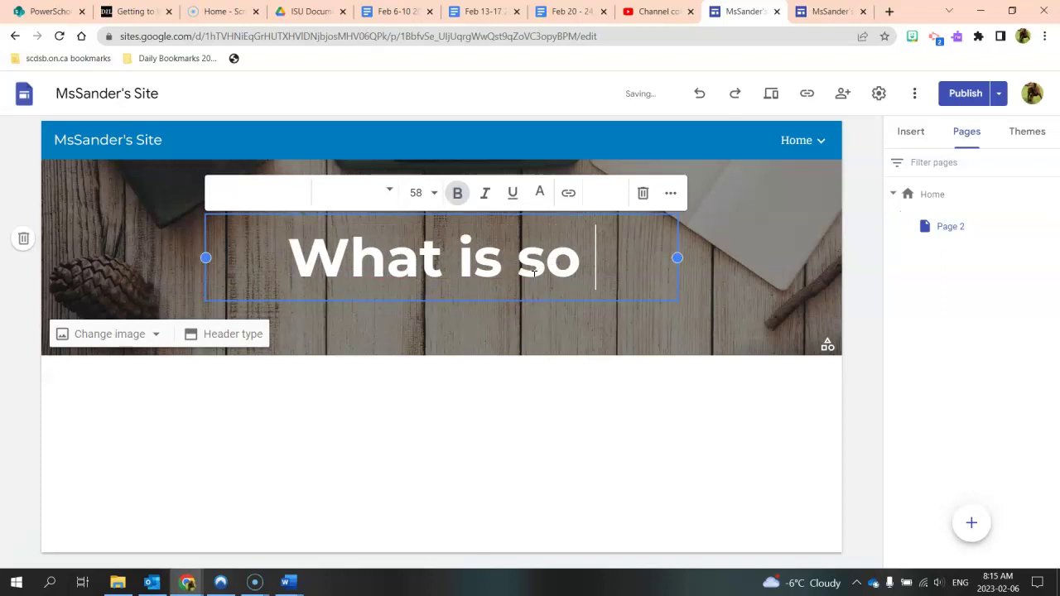
{"action": "type", "text": "awesome abou"}
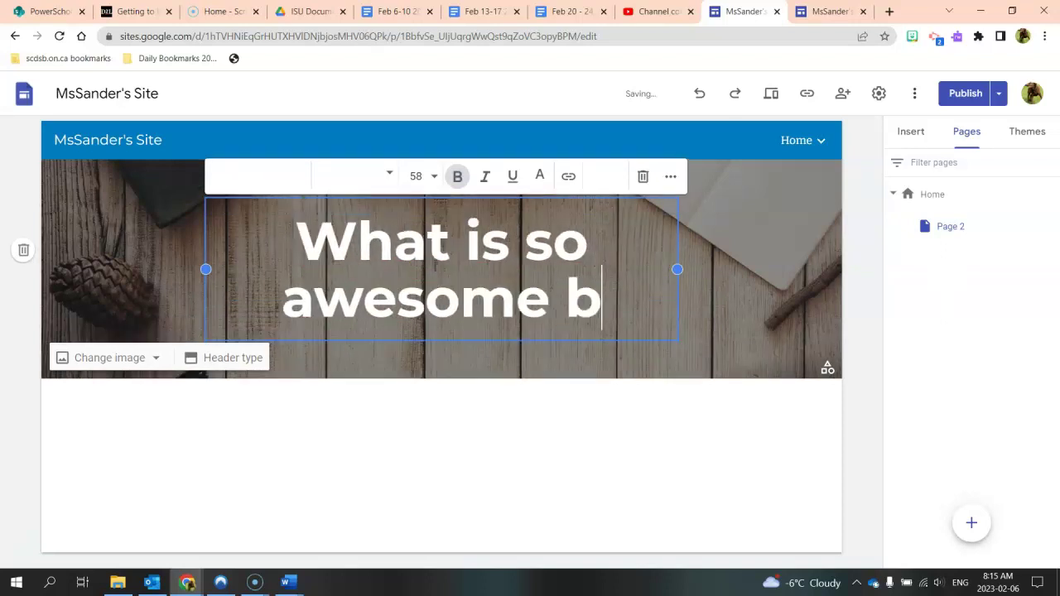
{"action": "type", "text": "t Knie"}
{"action": "key", "text": "BackSpace"}
{"action": "type", "text": "y"}
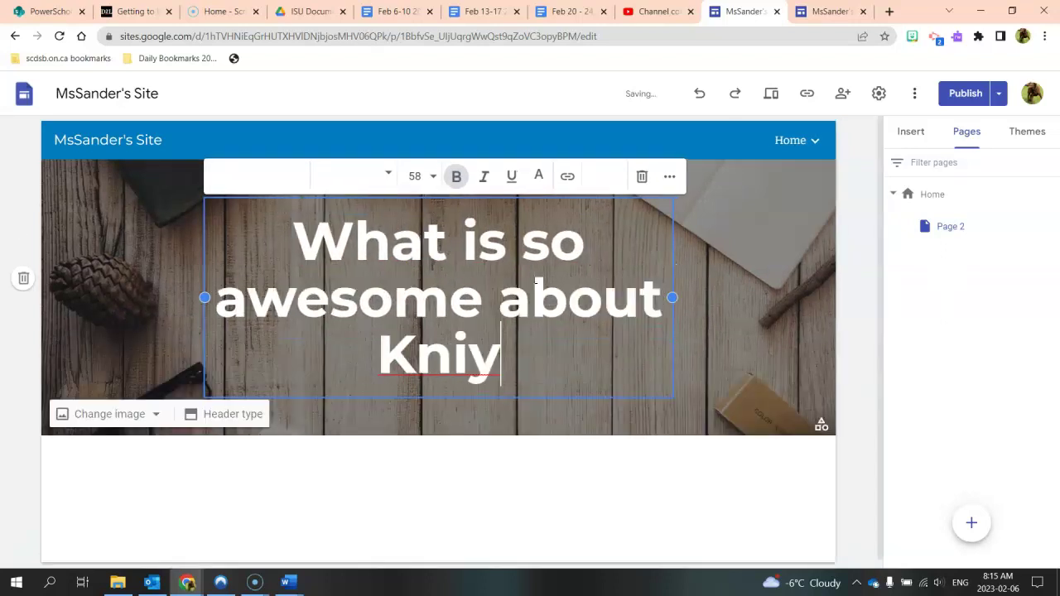
{"action": "key", "text": "BackSpace"}
{"action": "type", "text": "tte"}
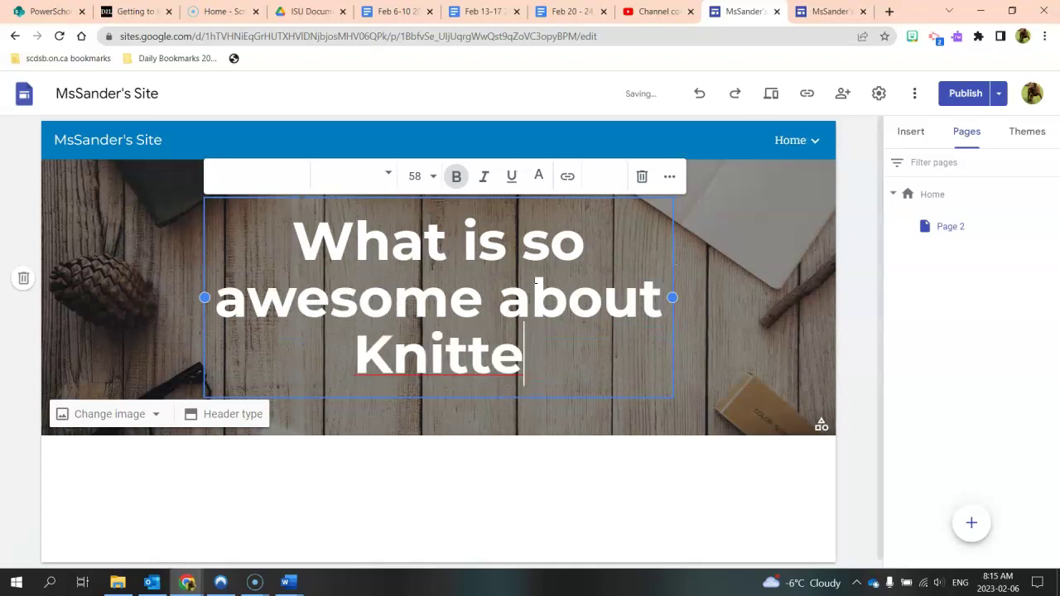
{"action": "type", "text": "d Hats?"}
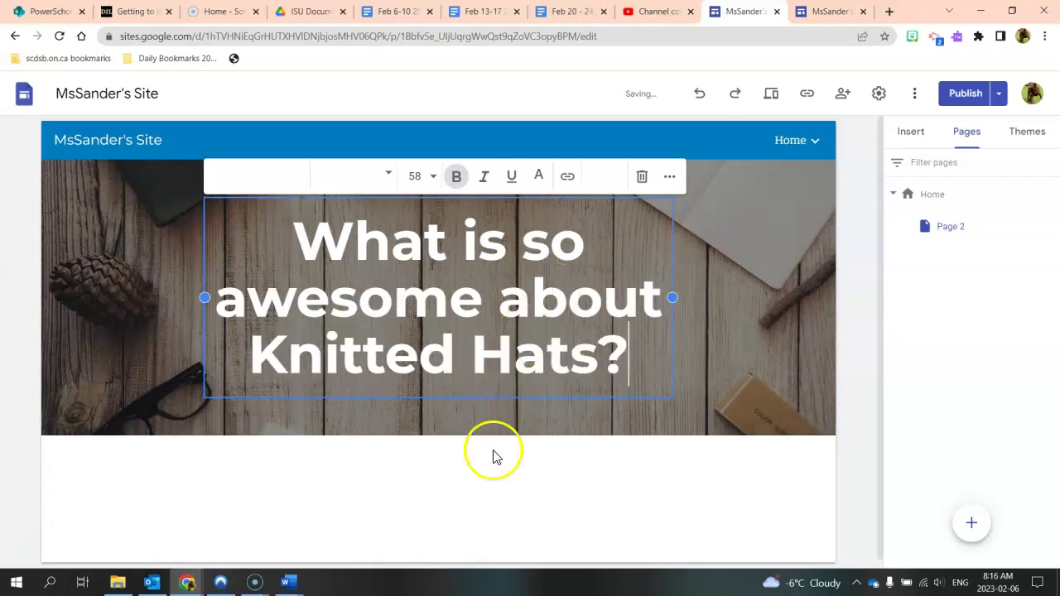
Reload the published Page 2 to check its title, and publish the updated page from the site editor
{"action": "left_click", "coordinate": [826, 13]}
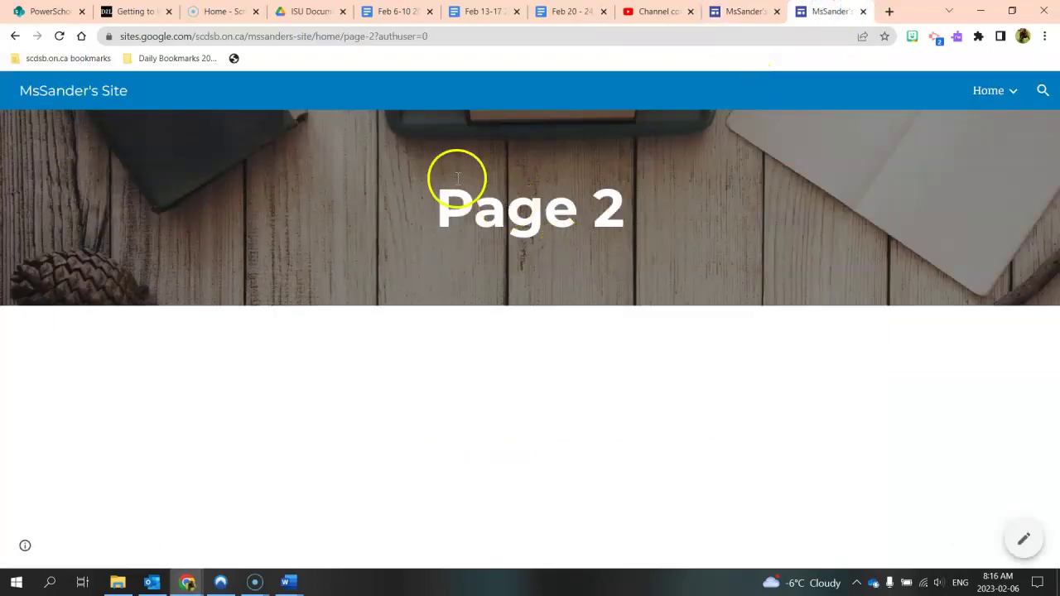
{"action": "left_click", "coordinate": [61, 36]}
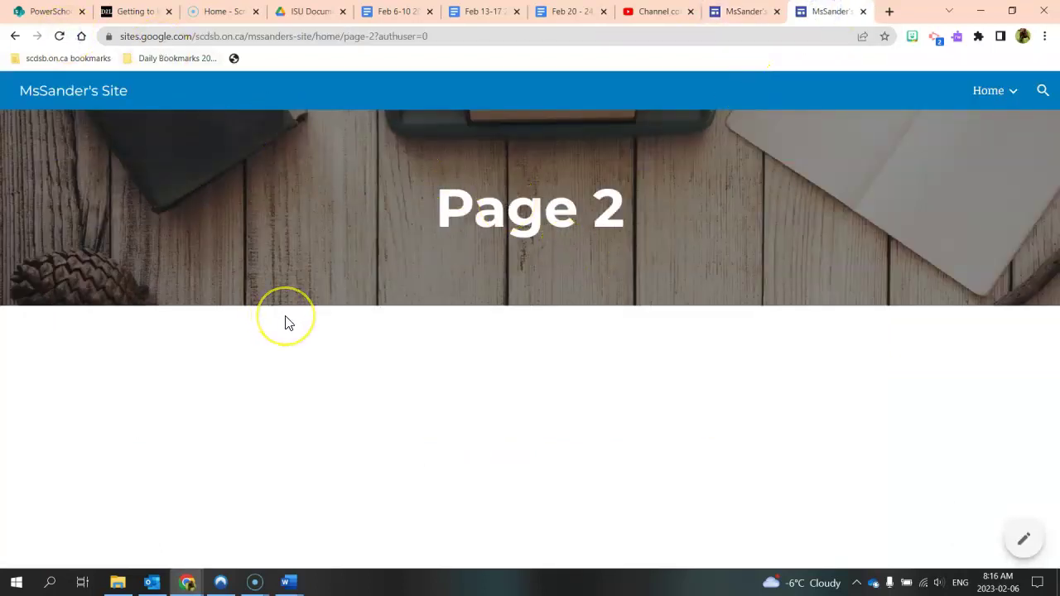
{"action": "left_click", "coordinate": [749, 12]}
{"action": "left_click", "coordinate": [563, 440]}
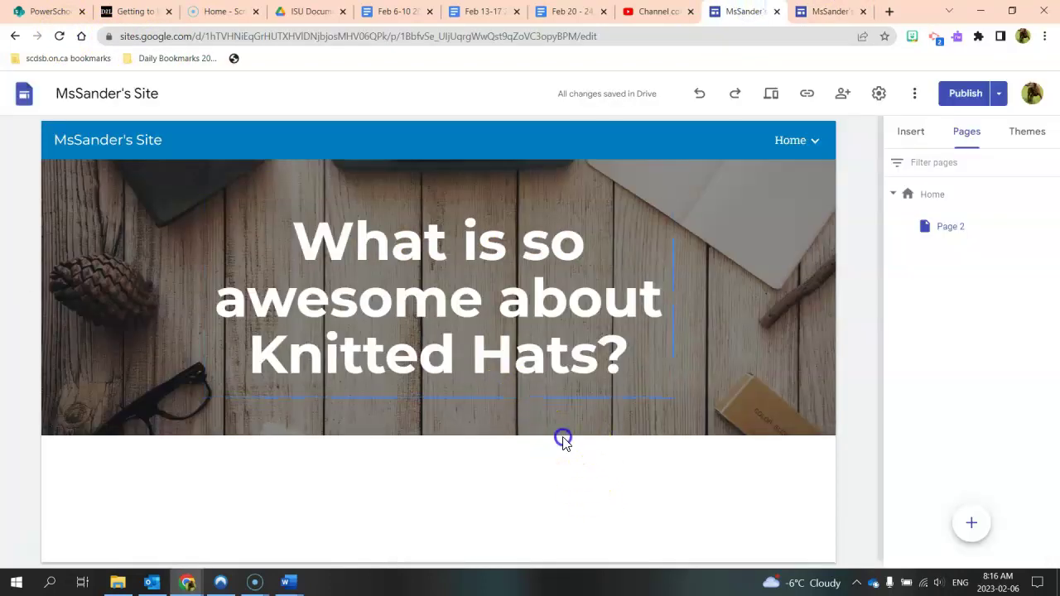
{"action": "left_click", "coordinate": [961, 93]}
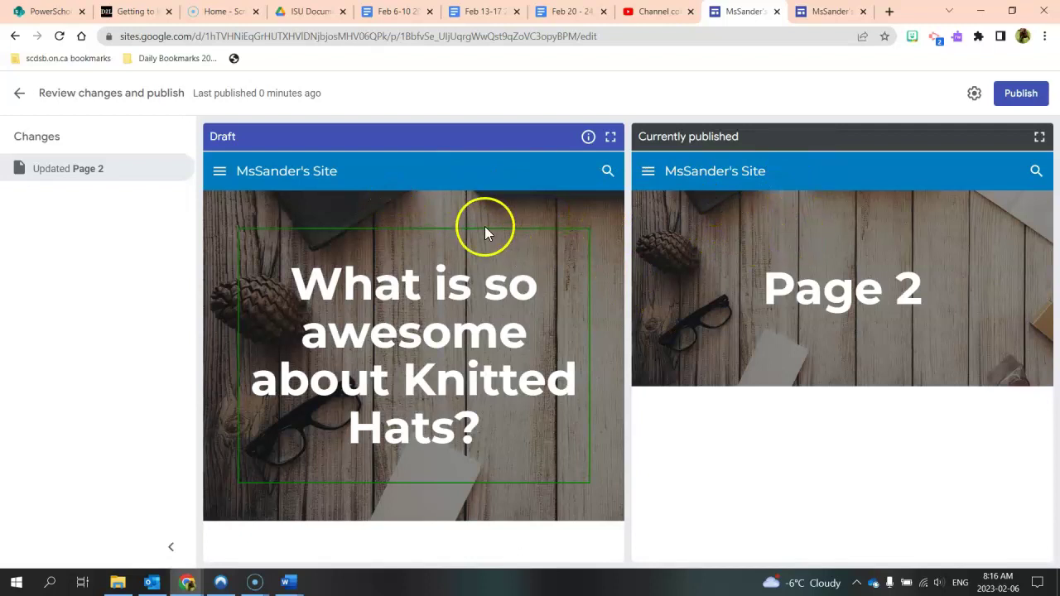
{"action": "left_click", "coordinate": [1038, 93]}
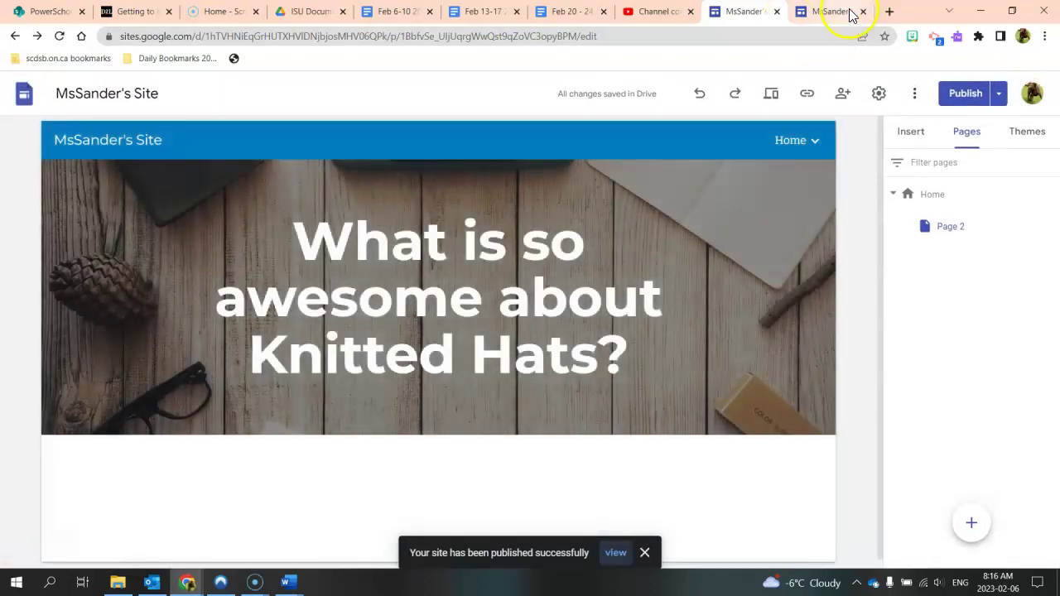
Reload the published Page 2 again to check for the new title, and close its browser tab
{"action": "left_click", "coordinate": [850, 17]}
{"action": "left_click", "coordinate": [58, 36]}
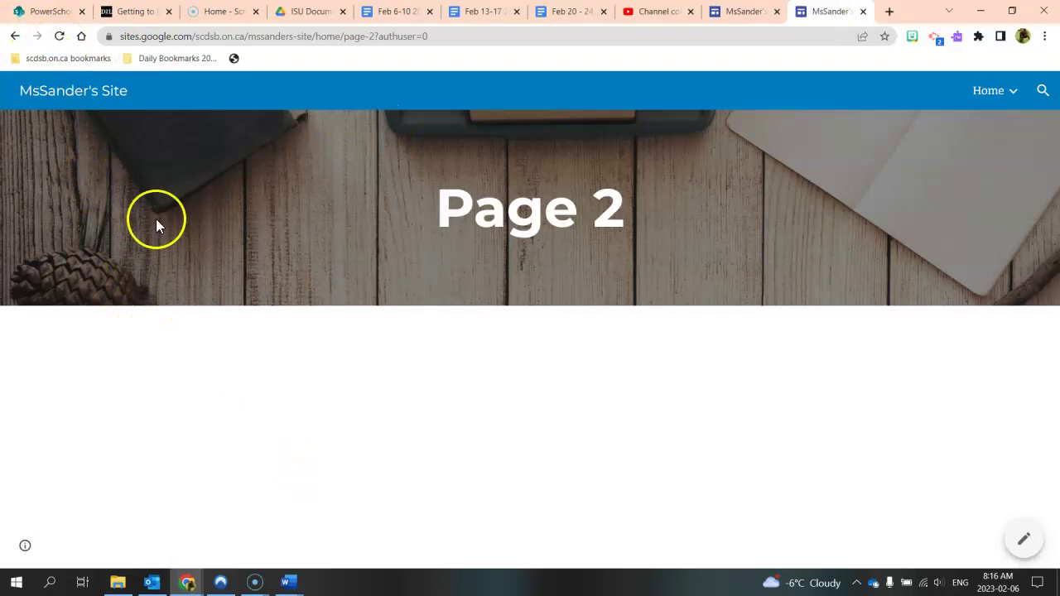
{"action": "left_click", "coordinate": [58, 37]}
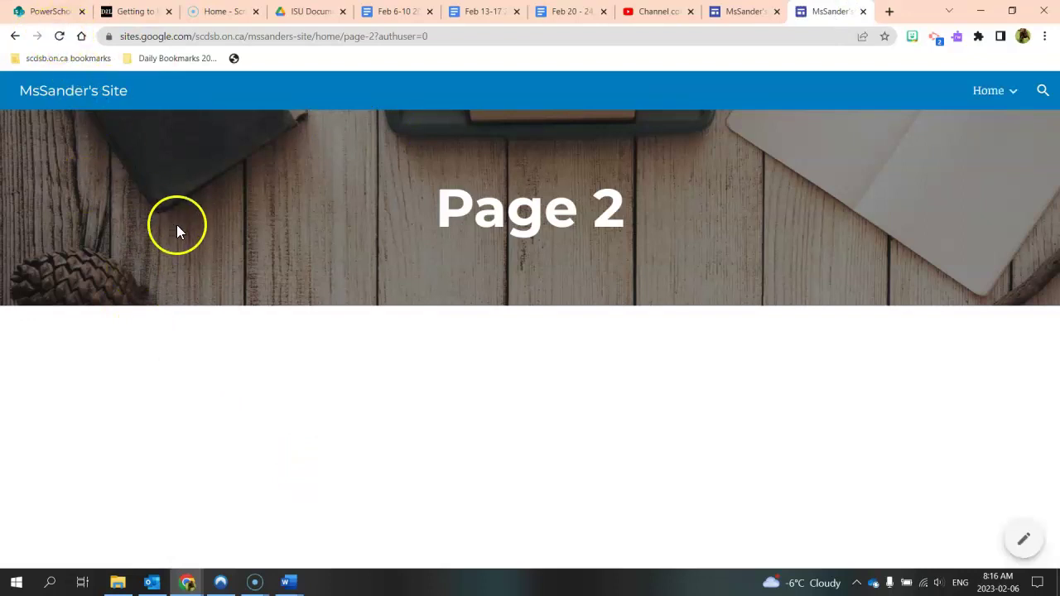
{"action": "left_click", "coordinate": [865, 12]}
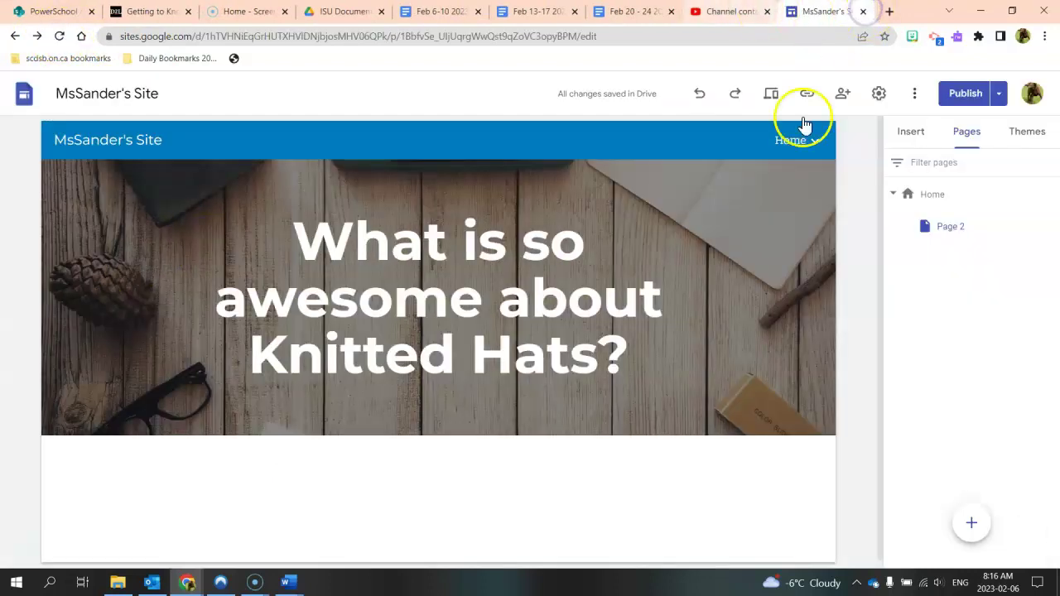
Copy the published site link for Page 2 and open it in a new browser tab
{"action": "left_click", "coordinate": [807, 97]}
{"action": "left_click", "coordinate": [686, 329]}
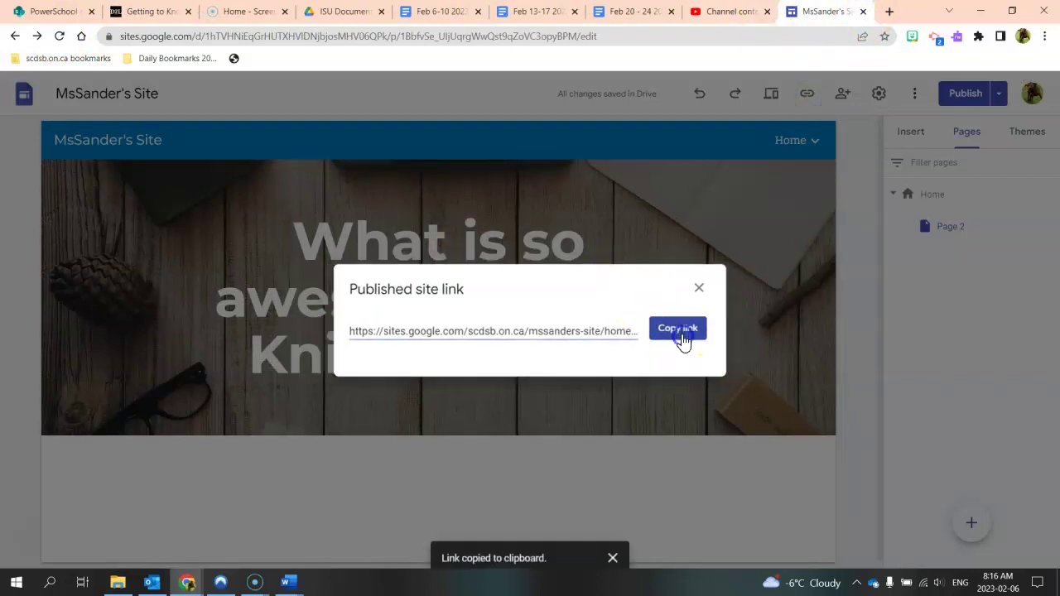
{"action": "left_click", "coordinate": [890, 11]}
{"action": "key", "text": "ctrl+v"}
{"action": "key", "text": "Return"}
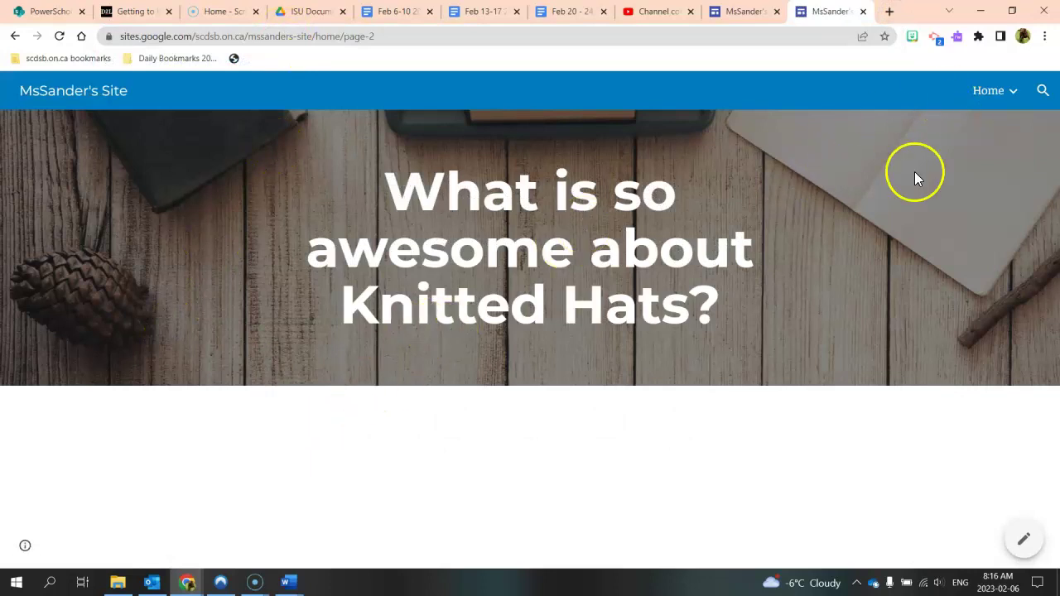
Check the published site's navigation by opening the Home page and returning to Page 2
{"action": "mouse_move", "coordinate": [978, 91]}
{"action": "left_click", "coordinate": [938, 116]}
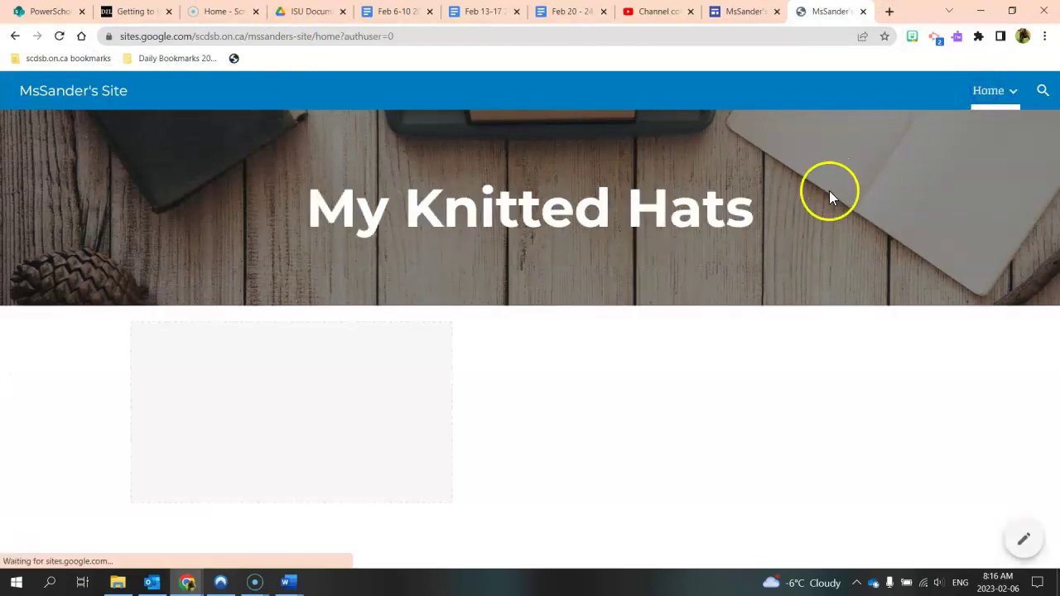
{"action": "mouse_move", "coordinate": [1013, 90]}
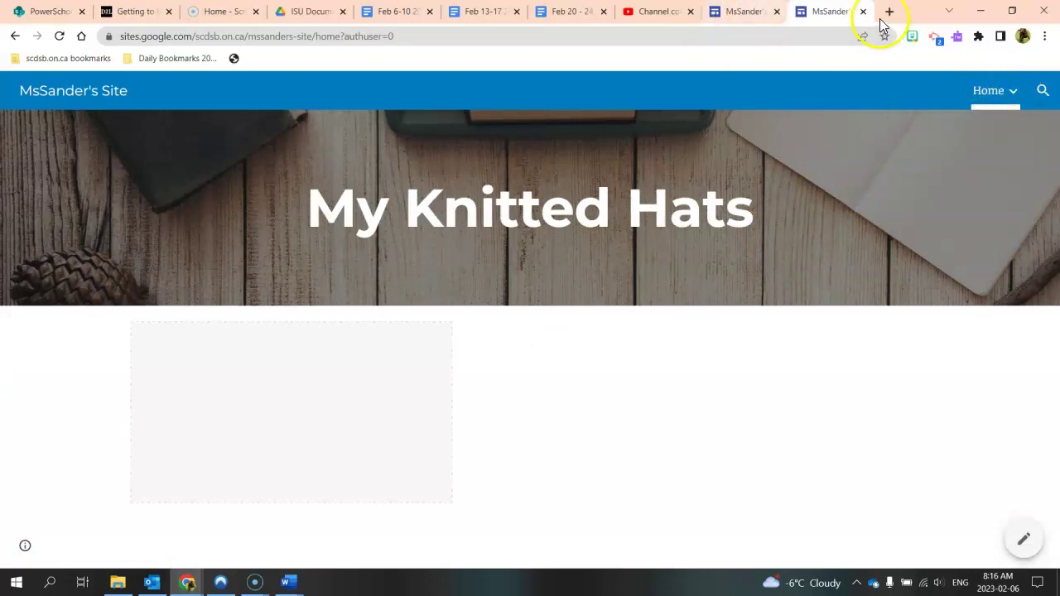
{"action": "mouse_move", "coordinate": [1019, 113]}
{"action": "left_click", "coordinate": [941, 139]}
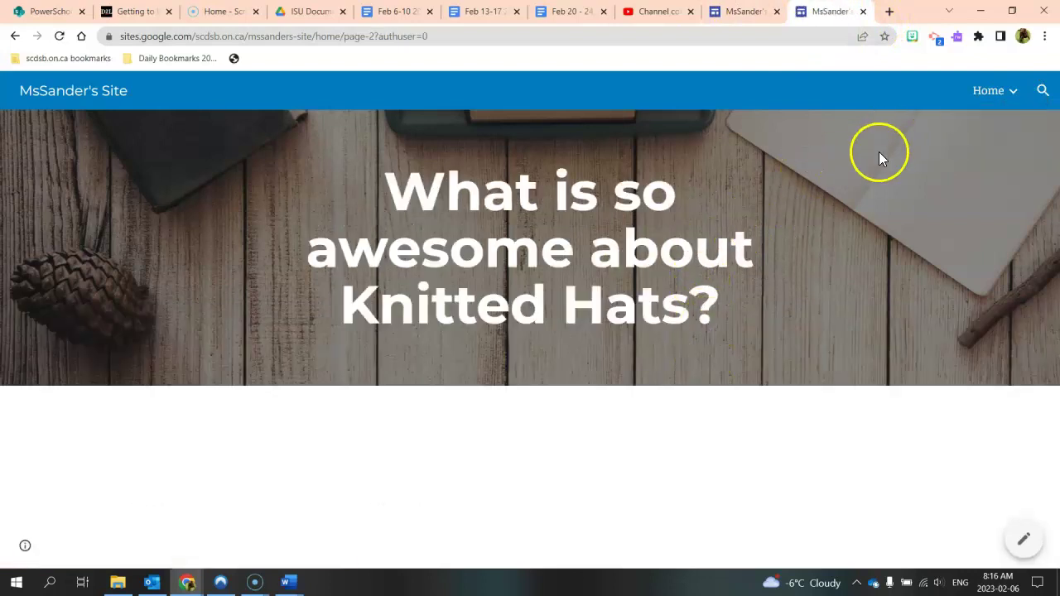